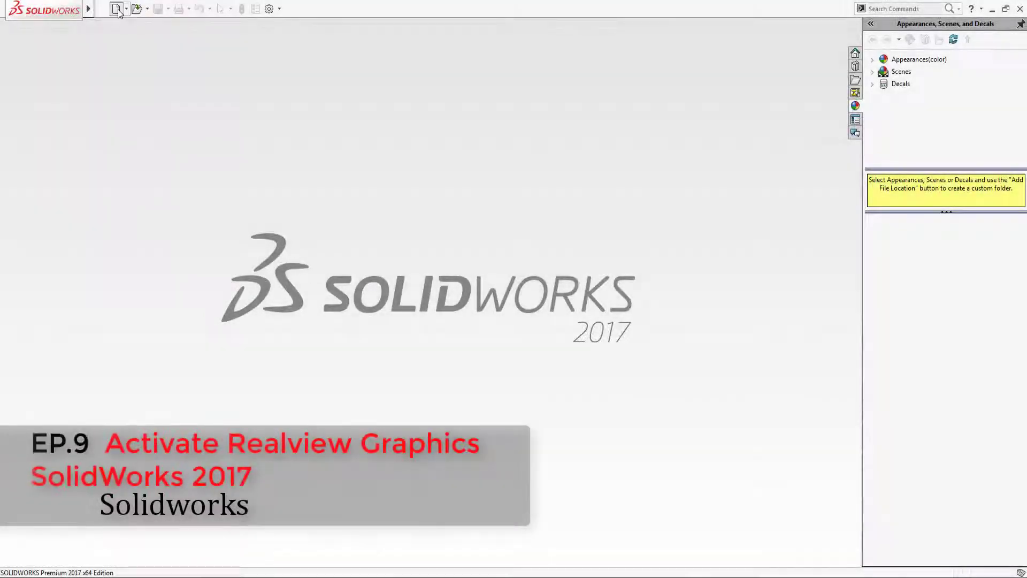
- Create a new part, confirm RealView is greyed out in View > Display, then close SOLIDWORKS
left_click(119, 11)
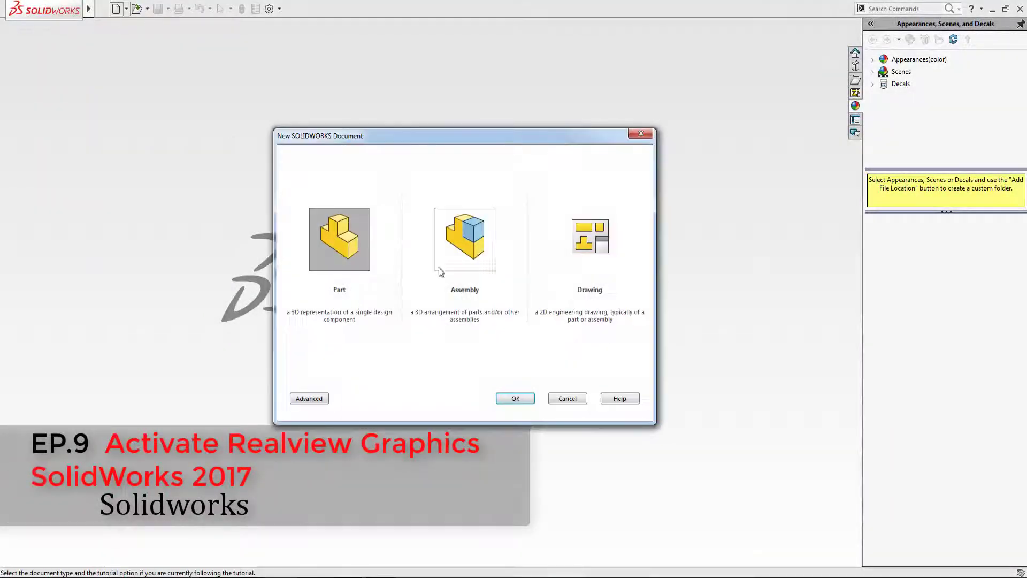
double_click(356, 236)
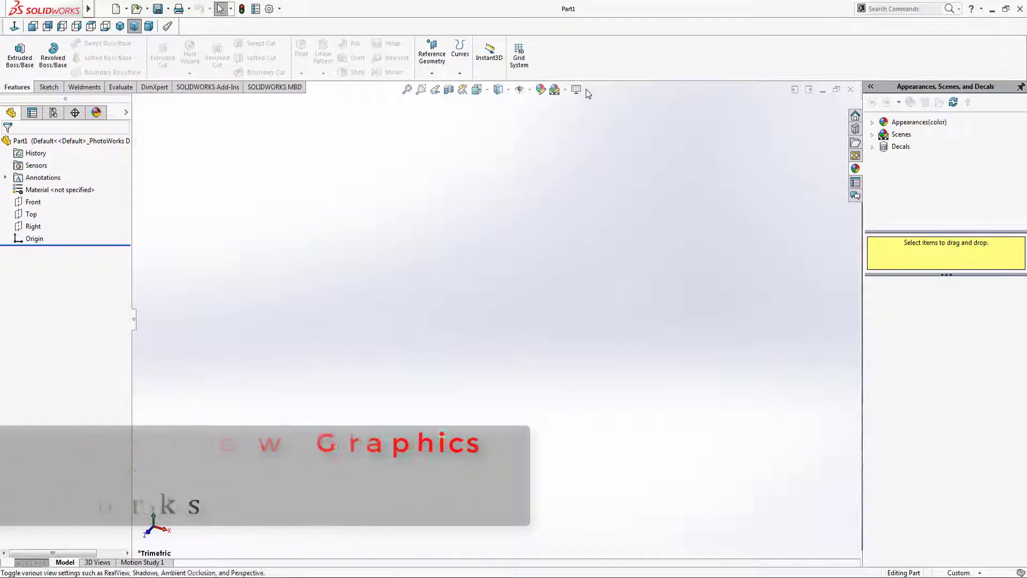
left_click(586, 89)
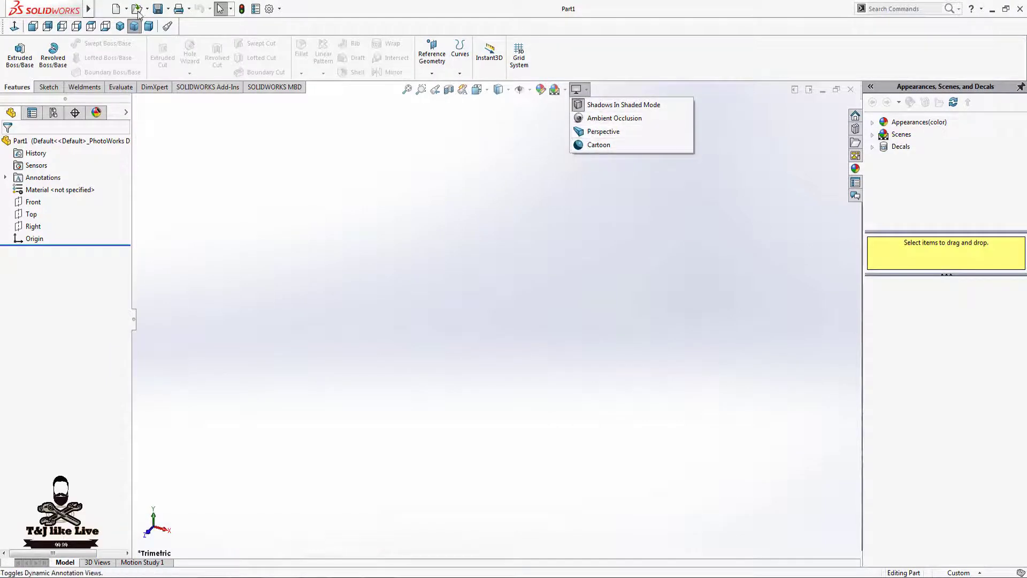
left_click(165, 8)
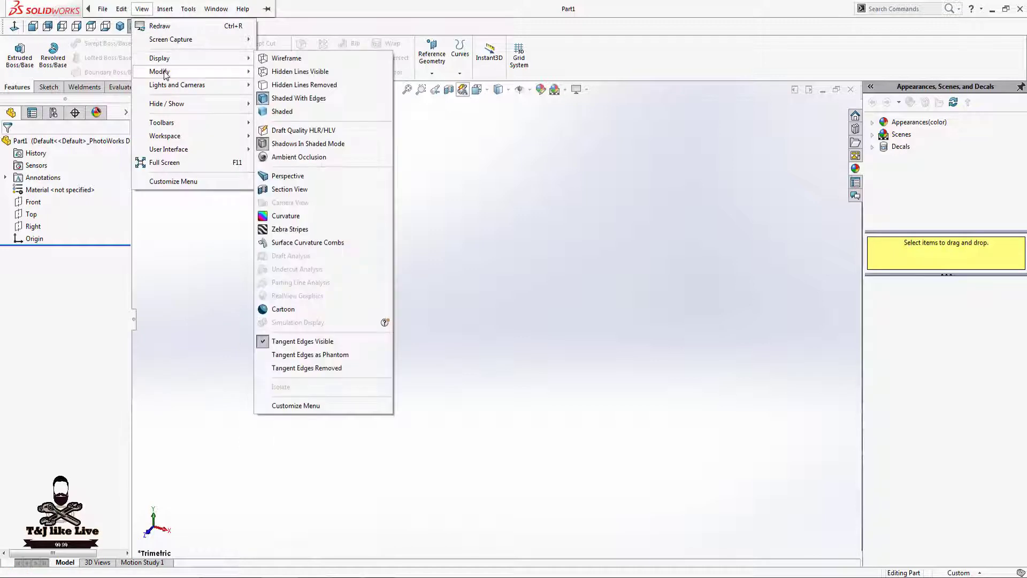
mouse_move(159, 57)
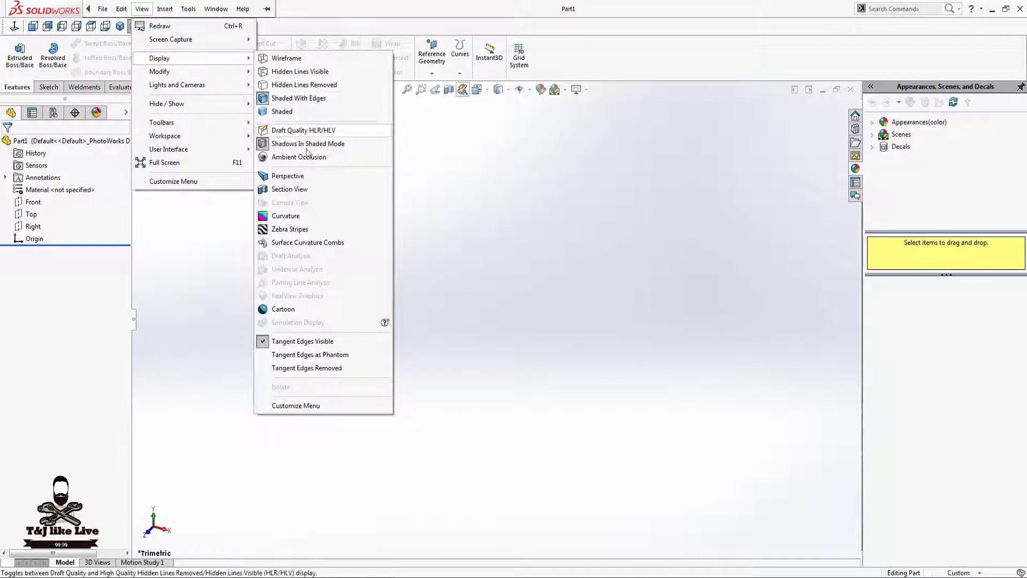
left_click(352, 297)
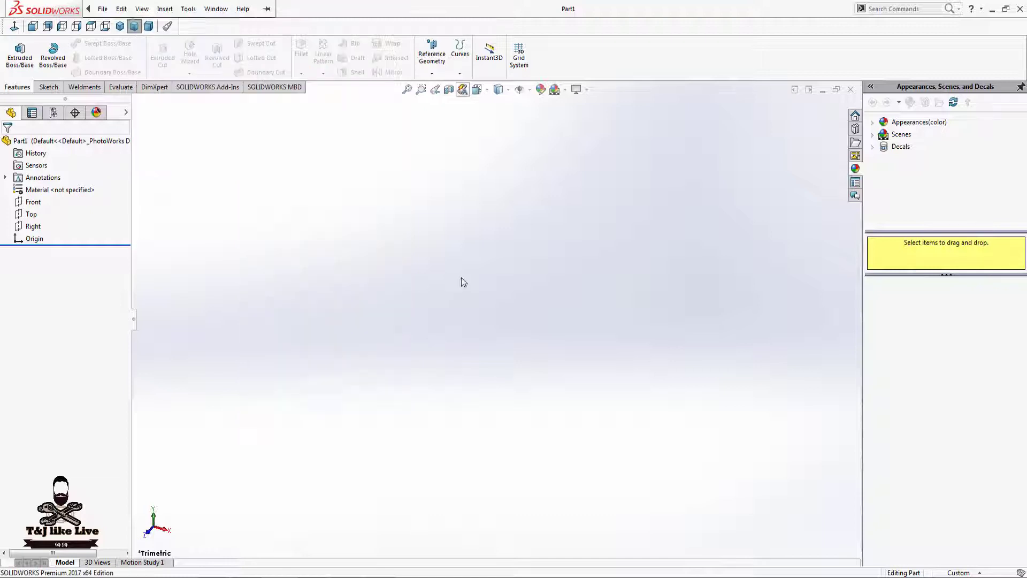
left_click(1019, 10)
- Launch Registry Editor by searching 'regedit' from the Start menu
key("super")
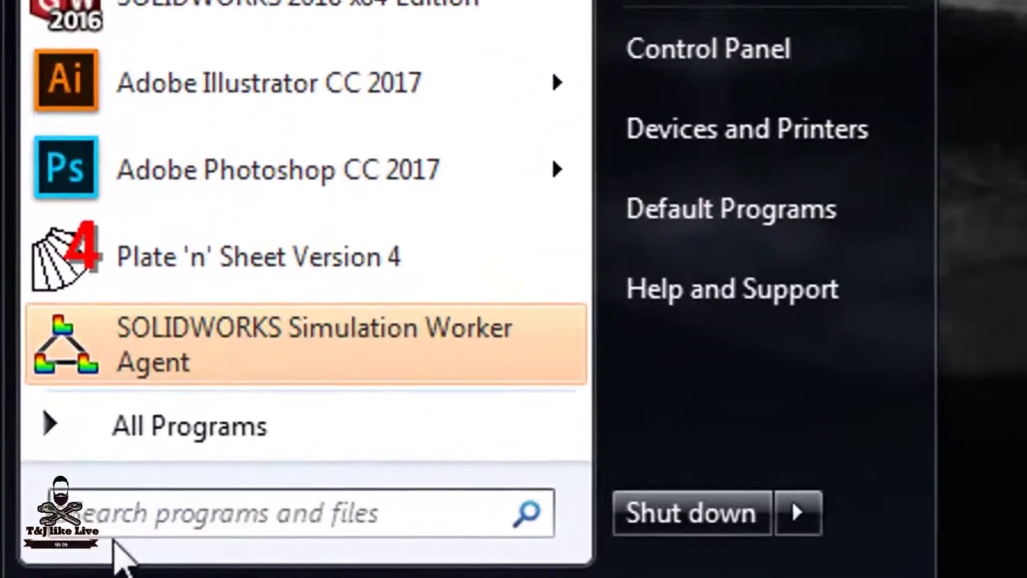
type("REG")
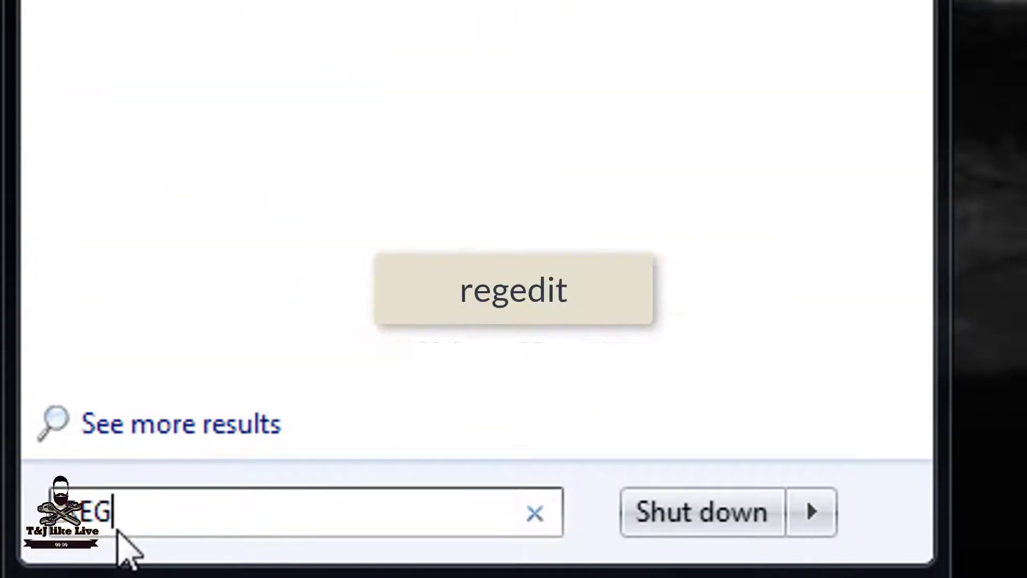
type("EDI")
key("Return")
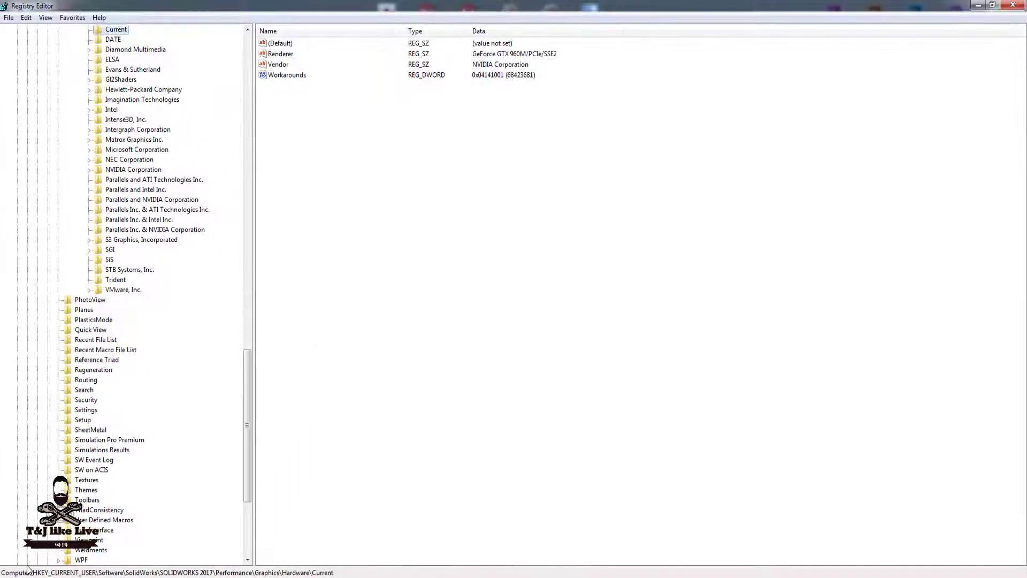
- Expand HKEY_CURRENT_USER > Software > SolidWorks > SOLIDWORKS 2017 in the registry tree
scroll(231, 305, "up", 13)
scroll(156, 210, "up", 11)
scroll(106, 220, "up", 7)
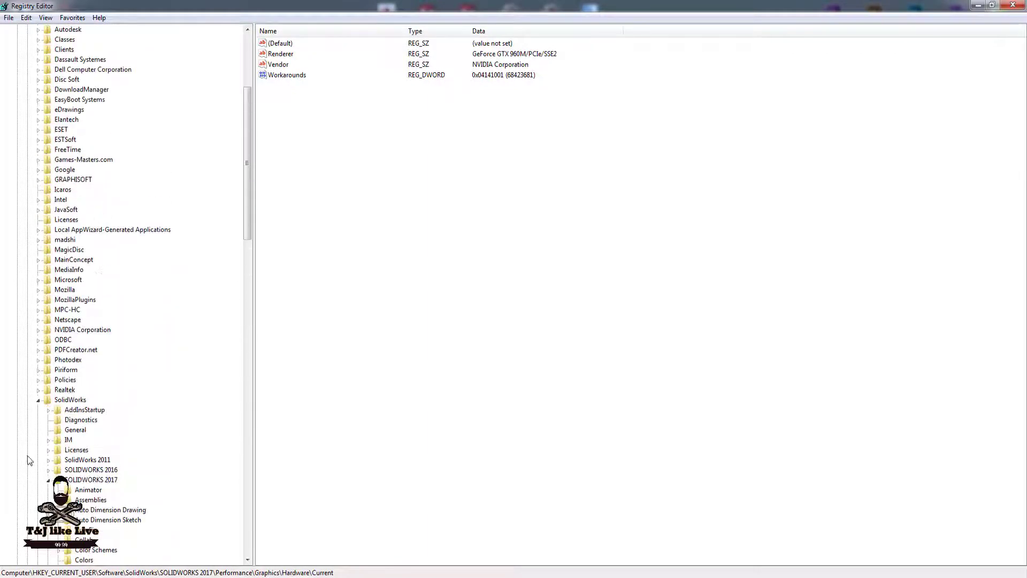
left_click(39, 400)
scroll(39, 401, "up", 6)
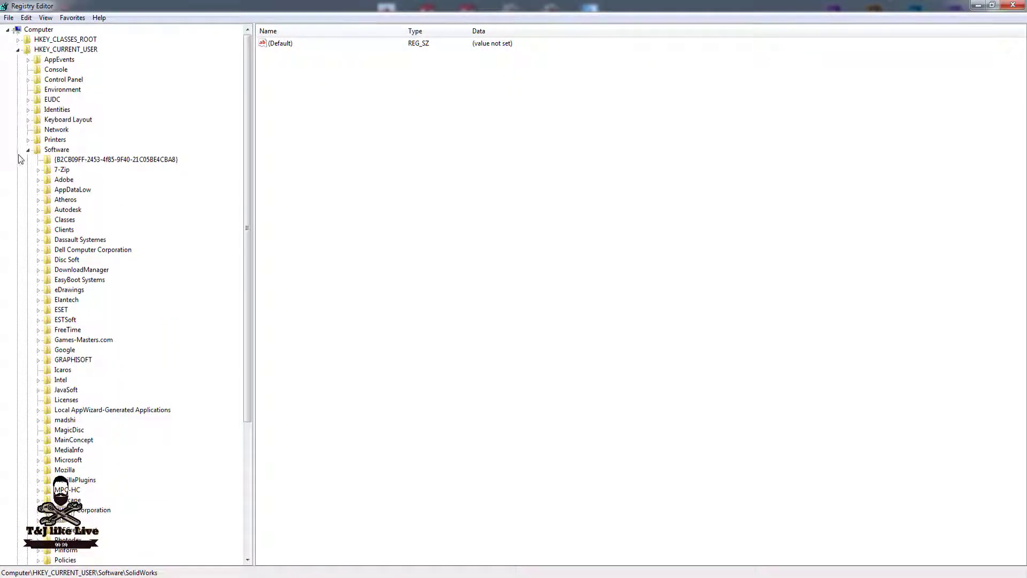
left_click(28, 150)
left_click(66, 49)
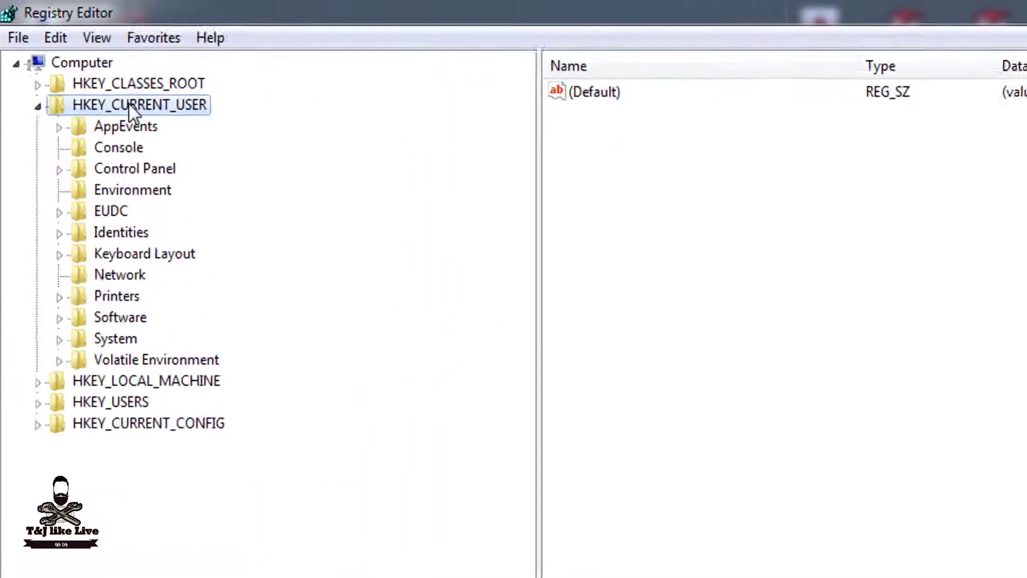
left_click(110, 336)
left_click(62, 333)
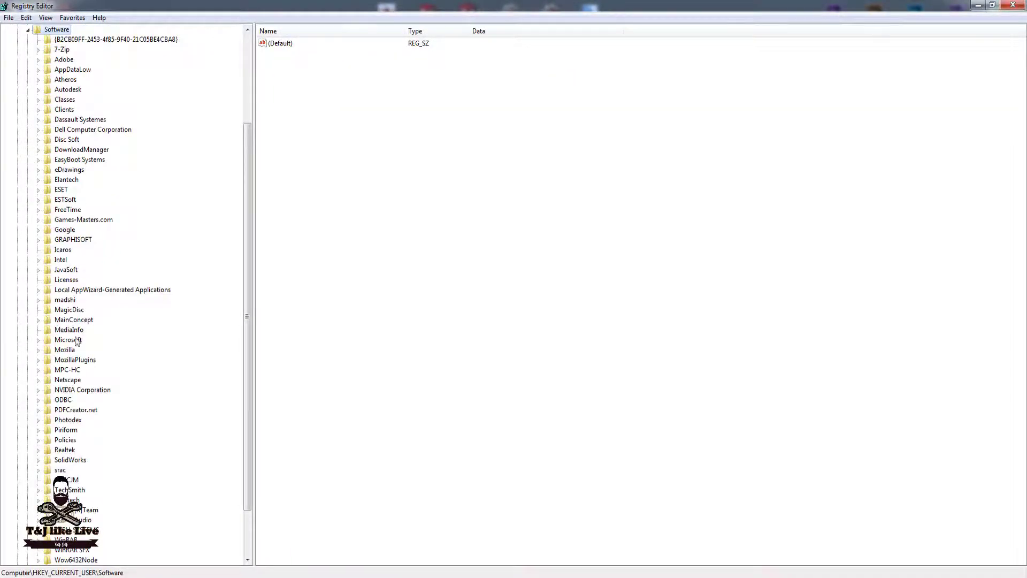
scroll(77, 341, "down", 2)
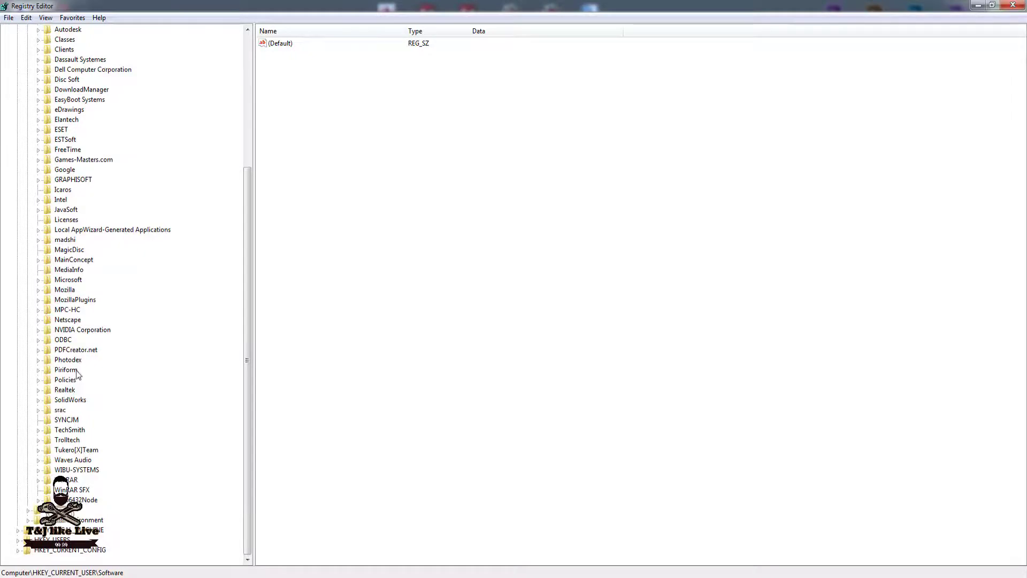
left_click(68, 401)
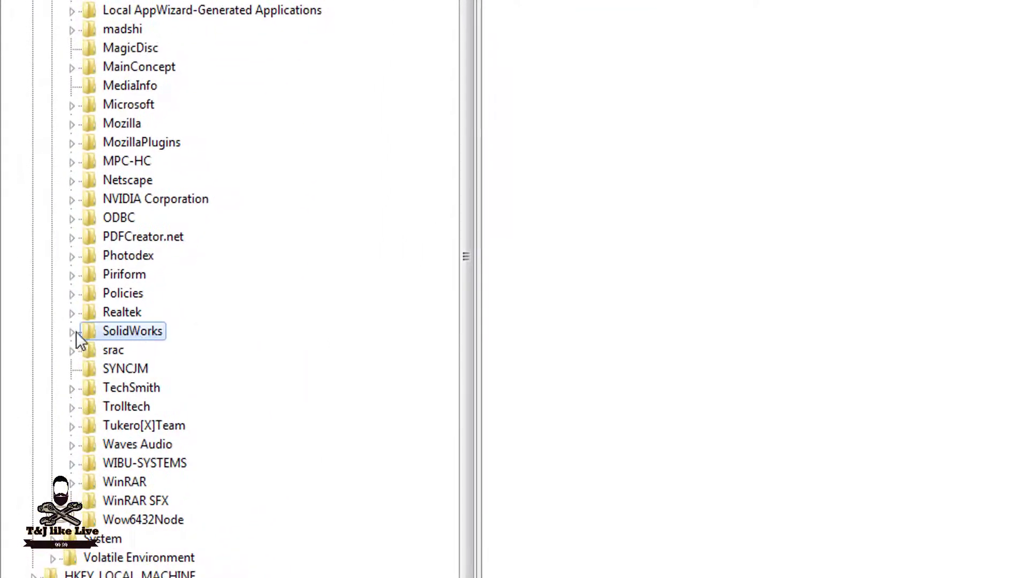
left_click(72, 332)
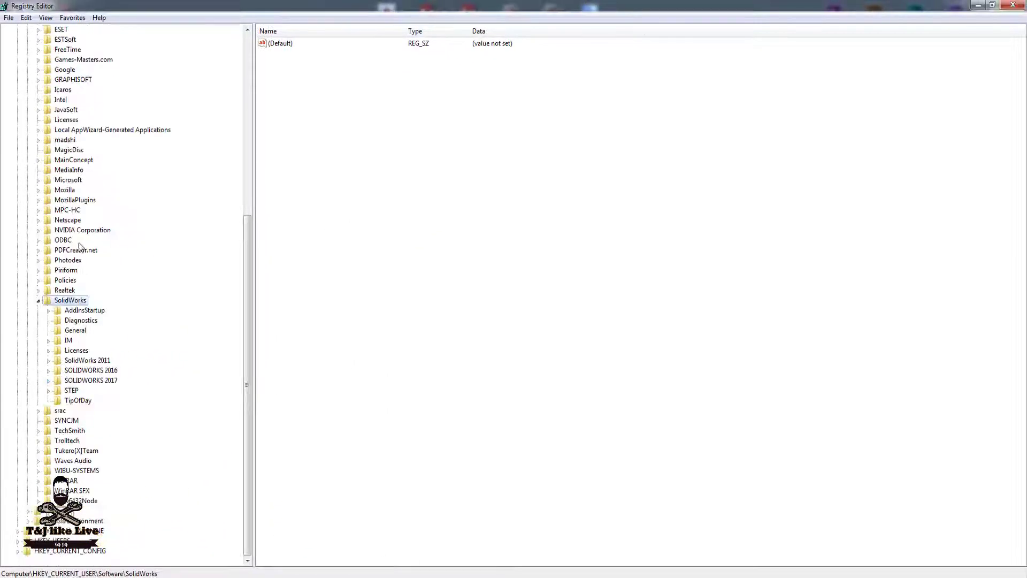
left_click(98, 382)
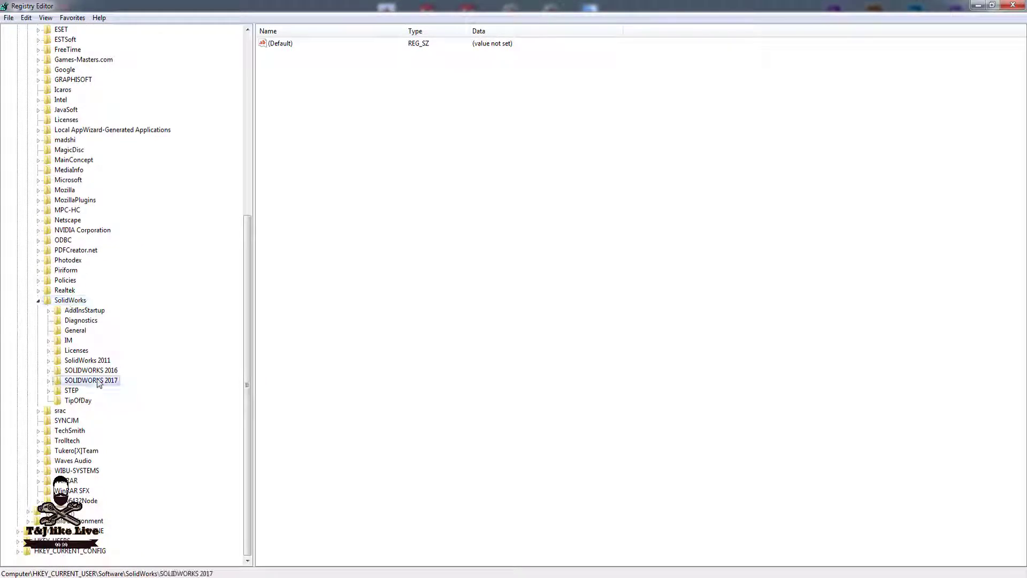
left_click(50, 381)
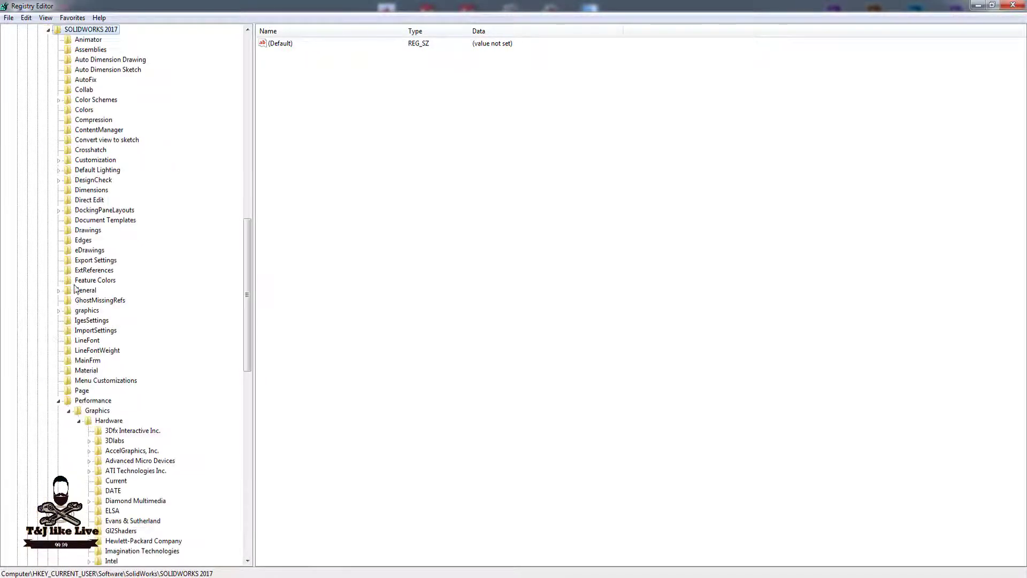
- Expand Performance > Graphics > Hardware and select the Current key
left_click(60, 401)
scroll(69, 167, "up", 5)
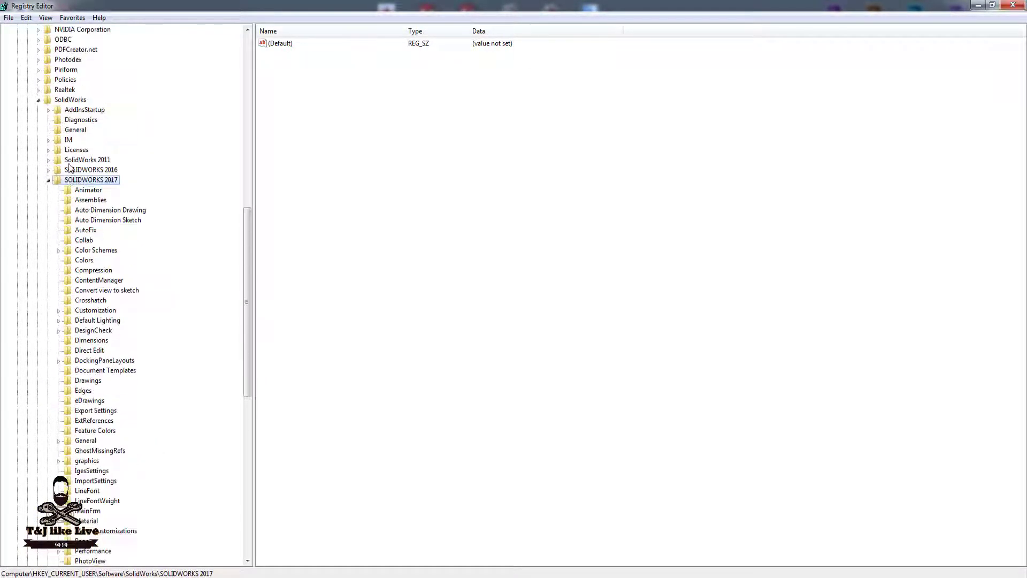
scroll(94, 209, "down", 3)
scroll(76, 251, "down", 2)
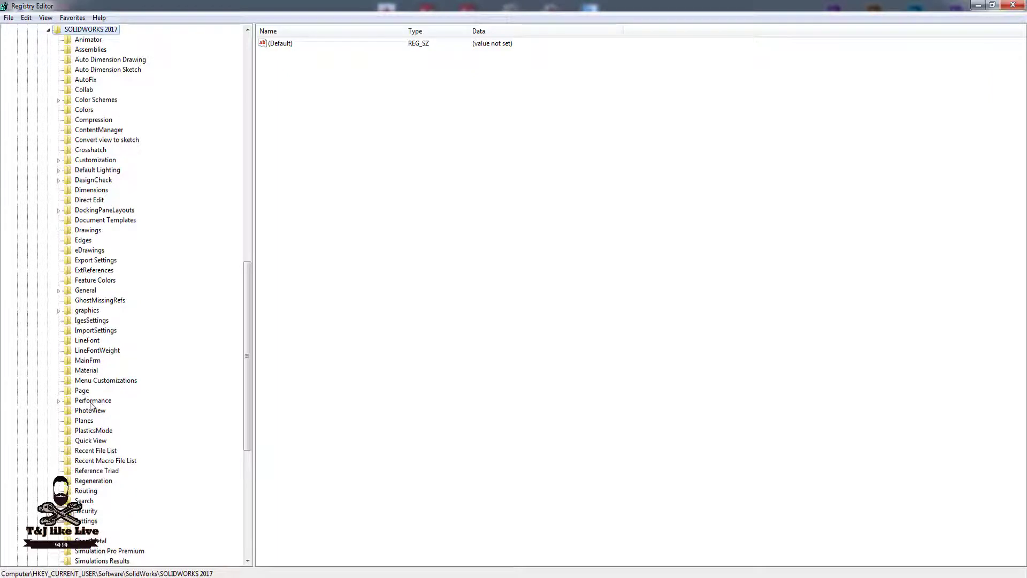
left_click(92, 401)
left_click(59, 402)
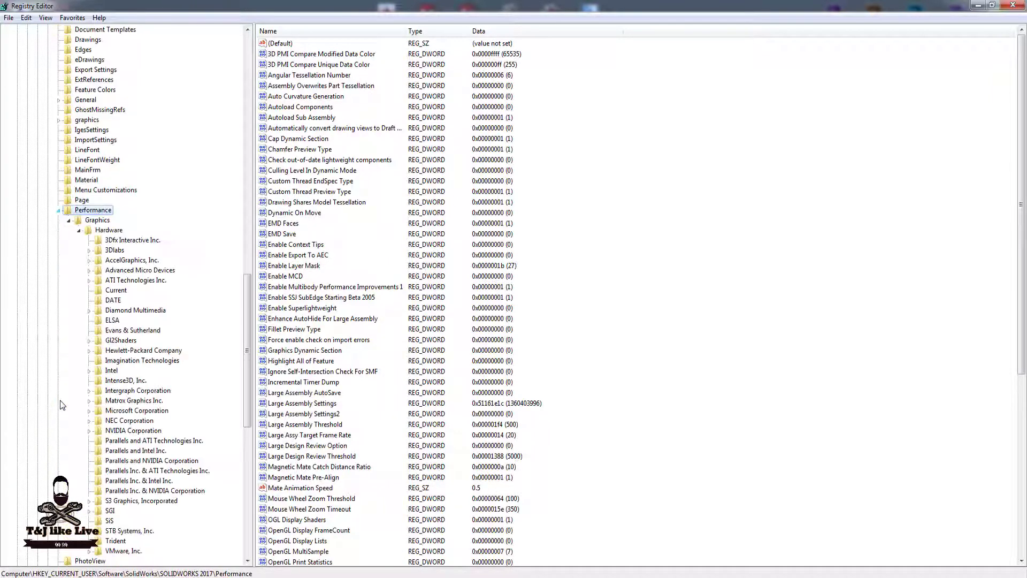
scroll(119, 292, "up", 7)
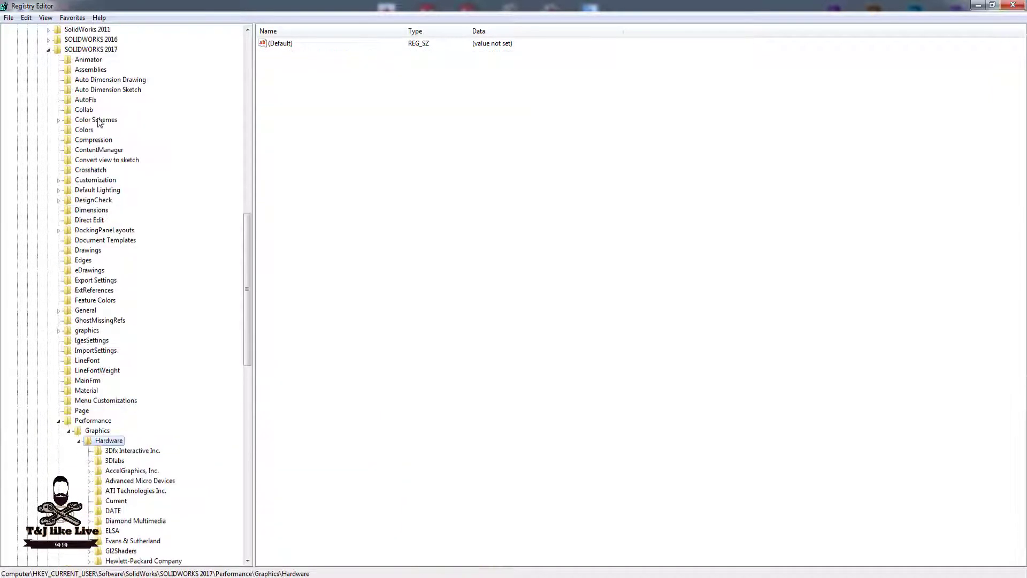
left_click(86, 102)
left_click(86, 111)
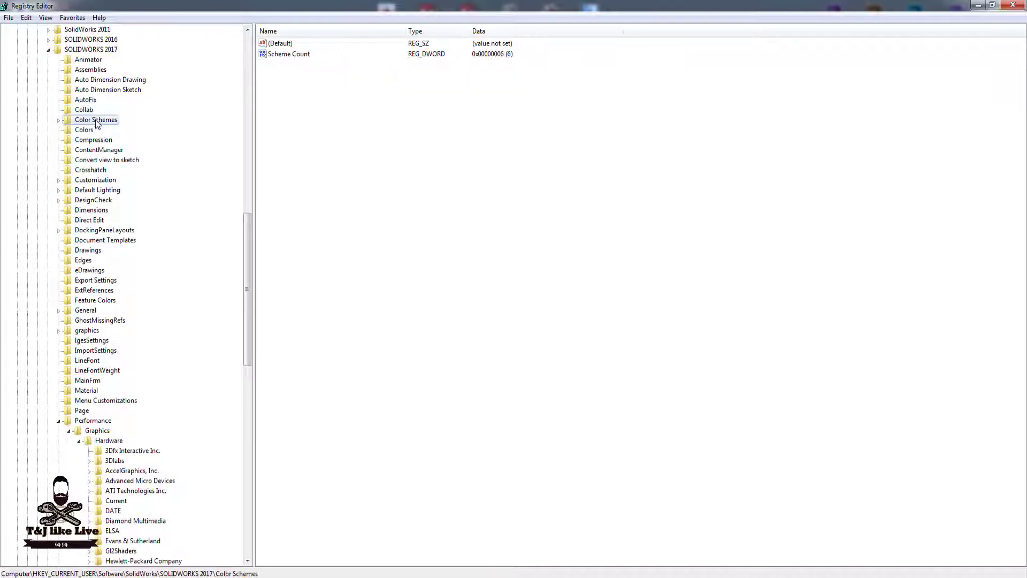
scroll(114, 219, "down", 2)
scroll(118, 321, "down", 2)
left_click(118, 379)
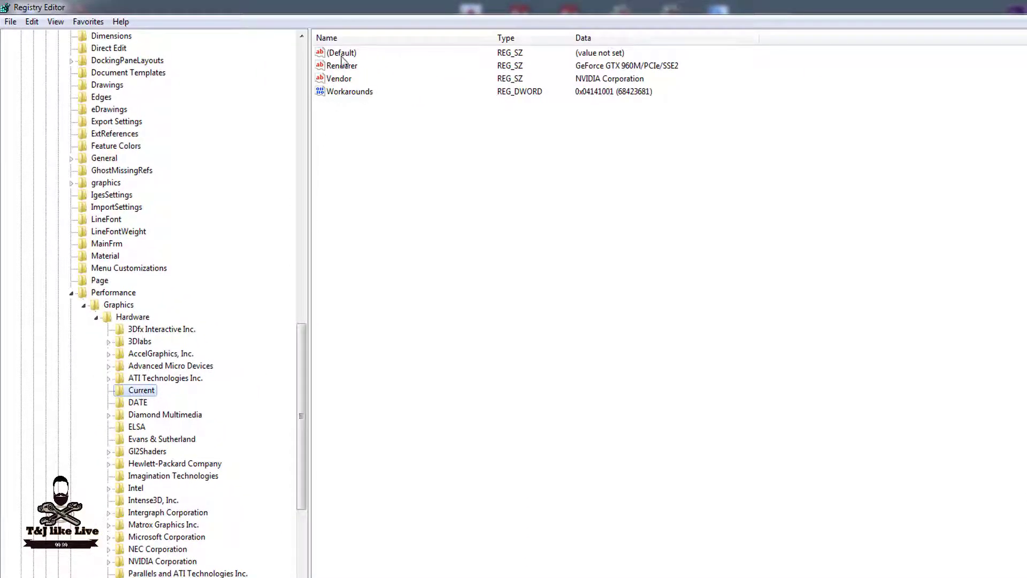
- Copy the graphics card name from the Renderer value without changing it
left_click(347, 68)
right_click(347, 69)
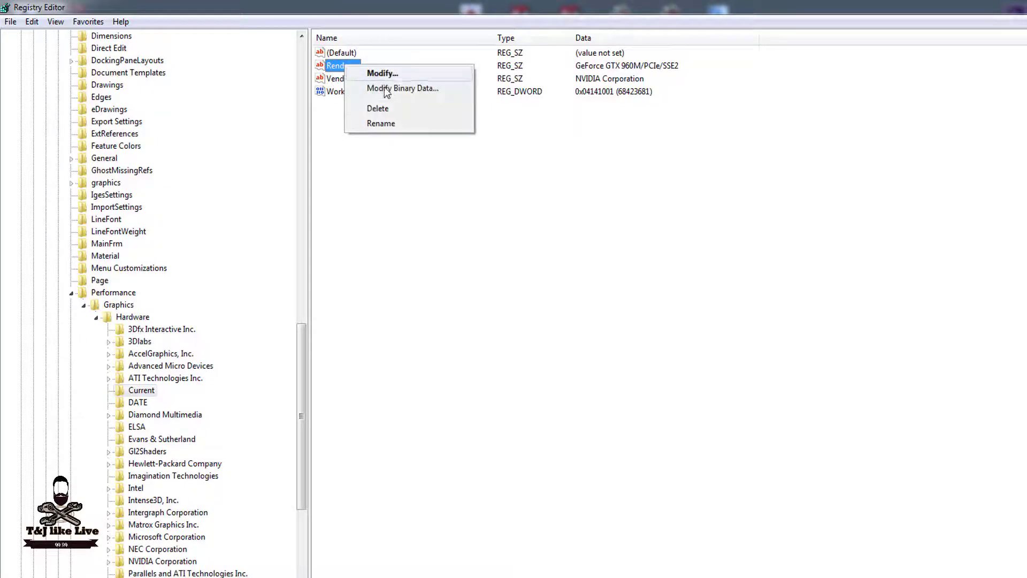
left_click(383, 73)
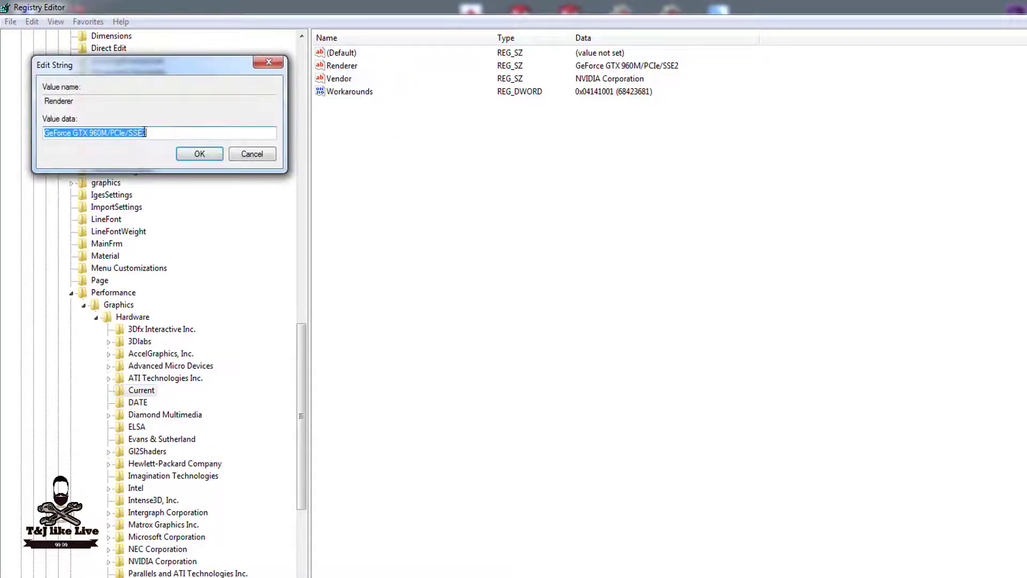
key("ctrl+c")
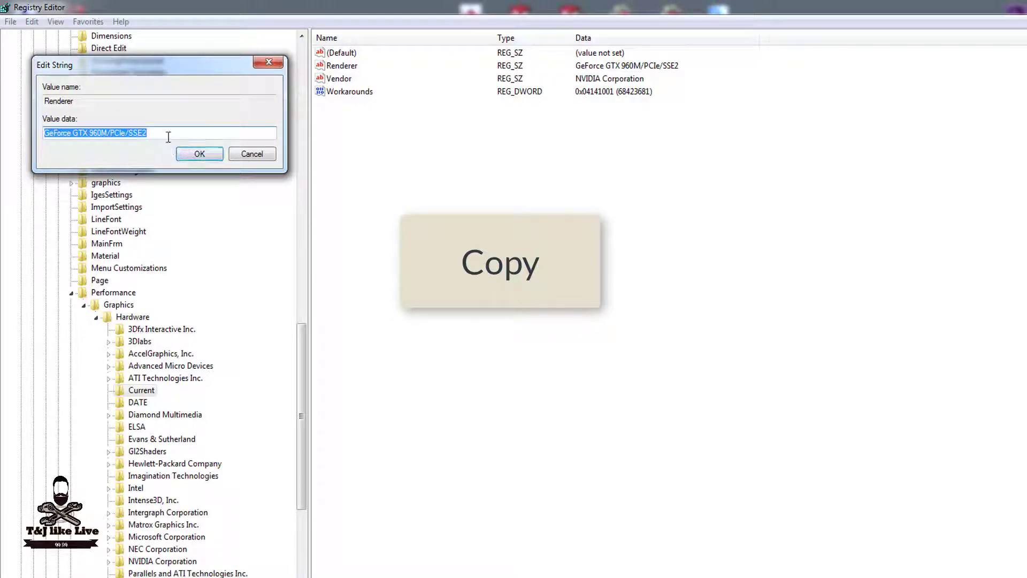
left_click(239, 155)
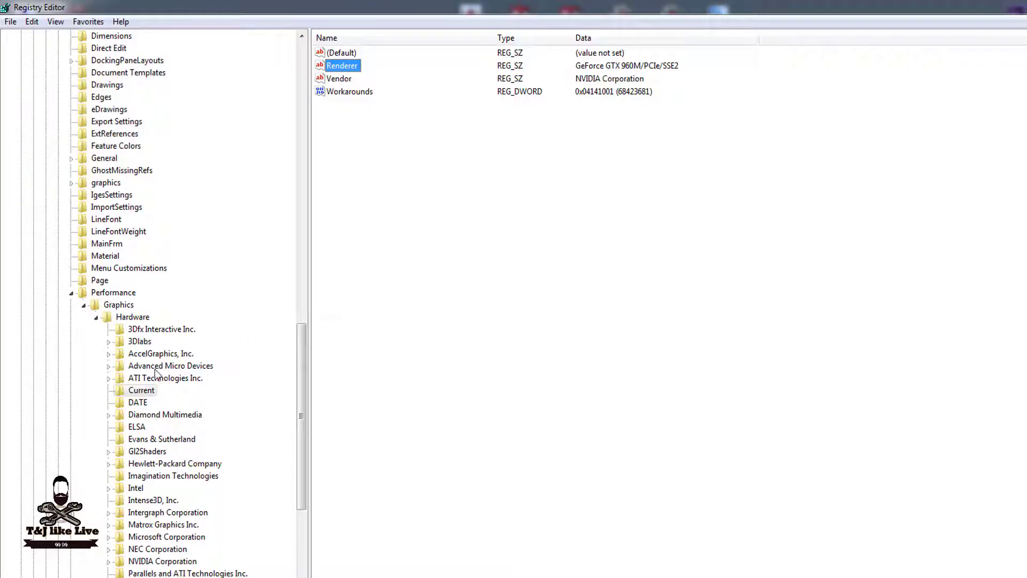
- Navigate to the Gl2Shaders\NV40 key in the registry tree
left_click(134, 538)
scroll(144, 522, "down", 2)
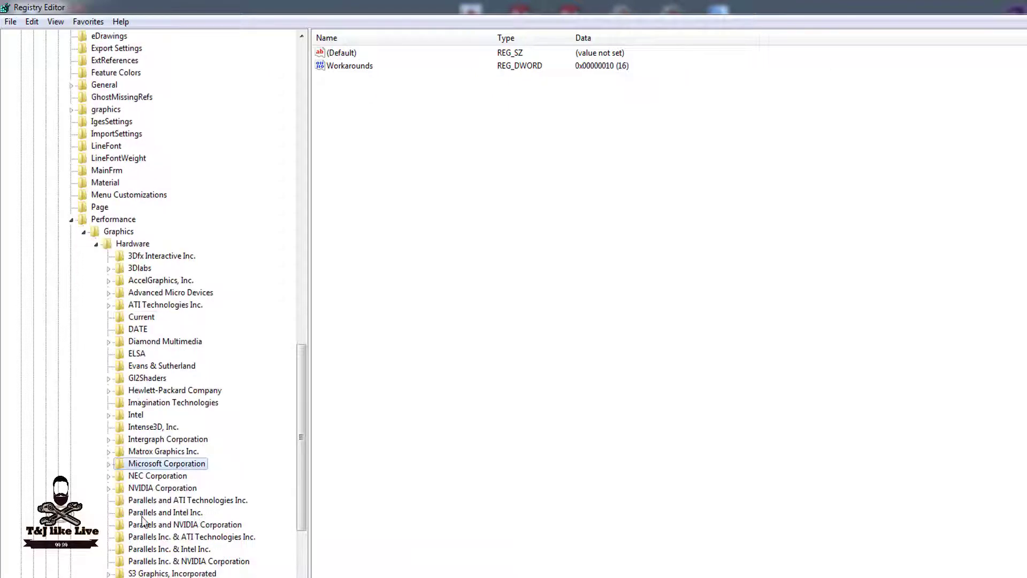
left_click(138, 380)
left_click(110, 379)
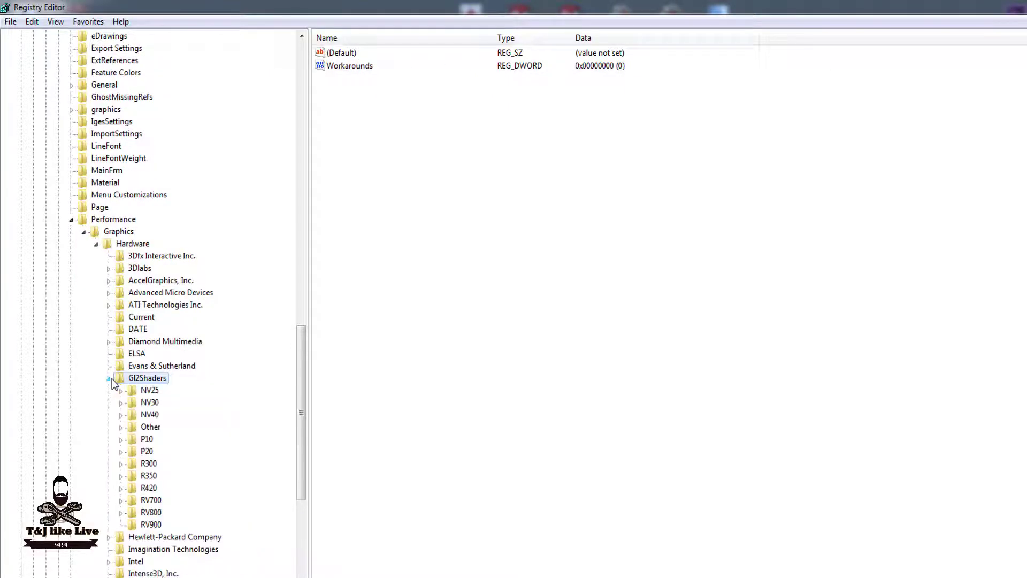
left_click(151, 415)
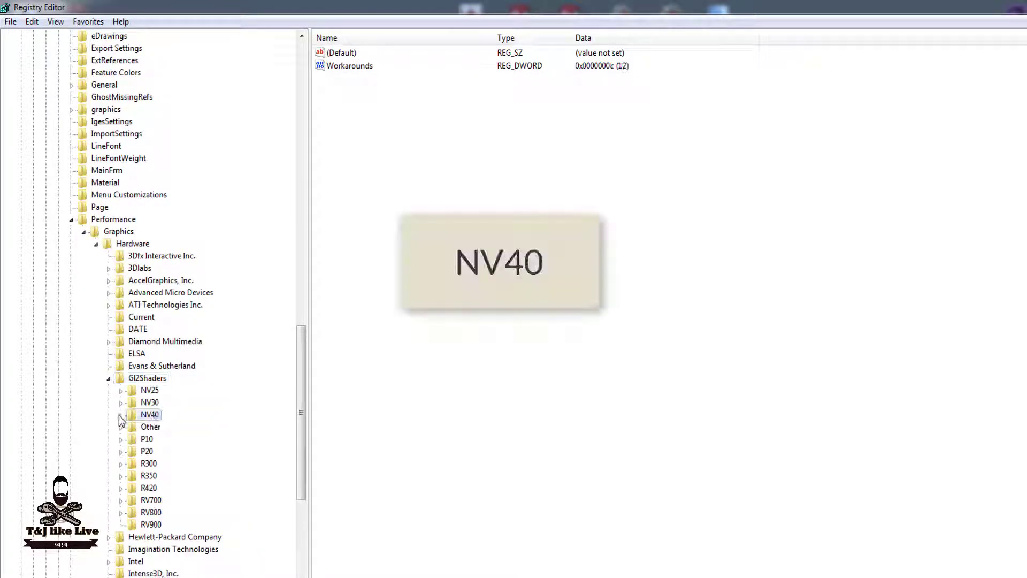
left_click(121, 415)
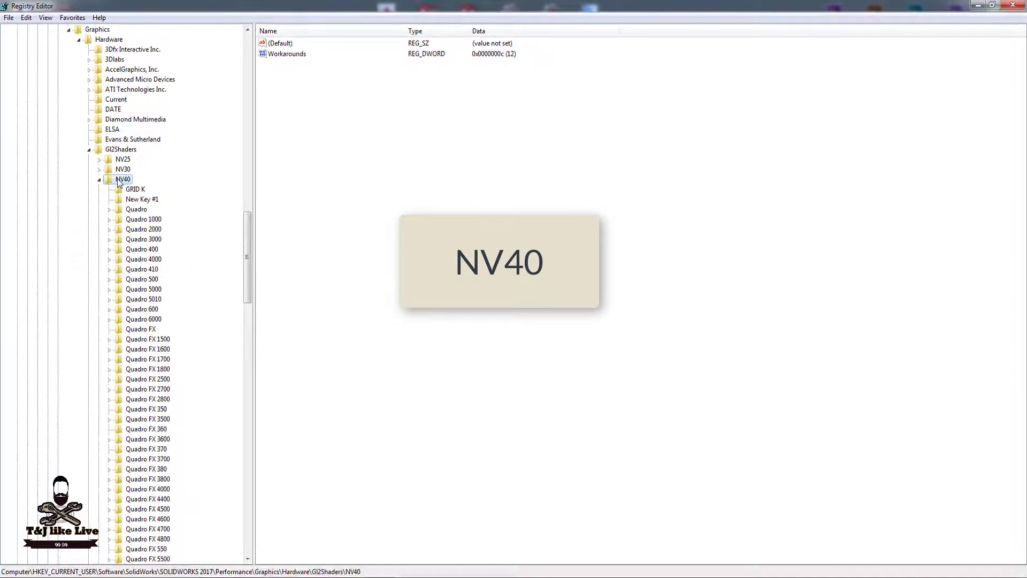
- Create a new NV40 subkey named 'GeForce GTX 960M/PCIe/SSE2' and inspect its New value options
right_click(120, 180)
mouse_move(153, 197)
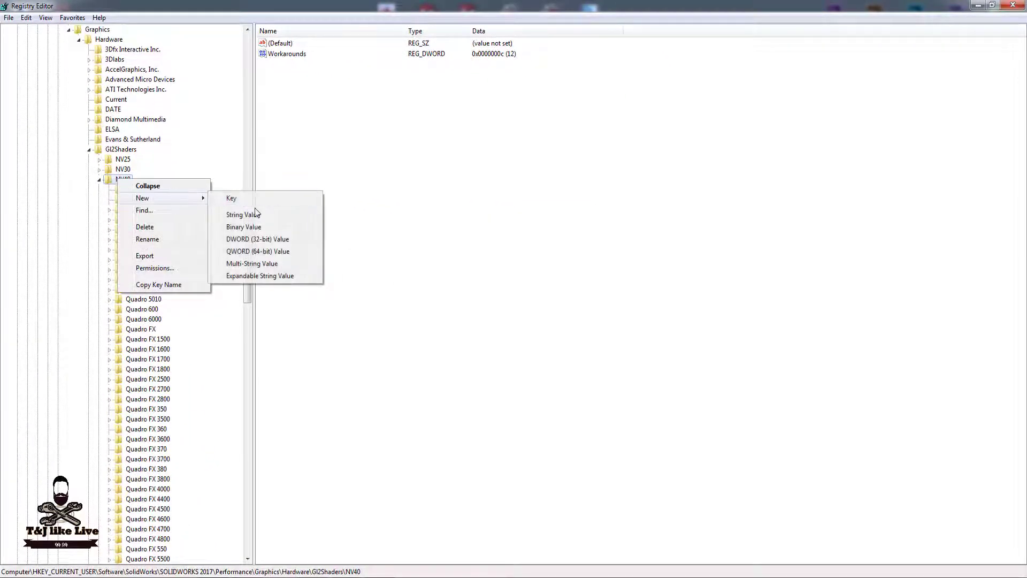
left_click(231, 199)
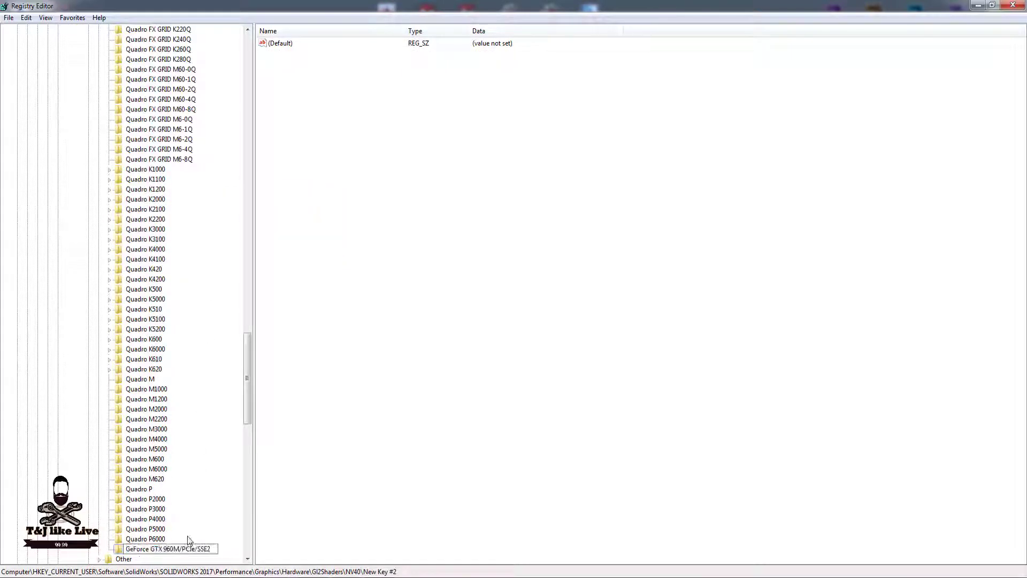
key("Return")
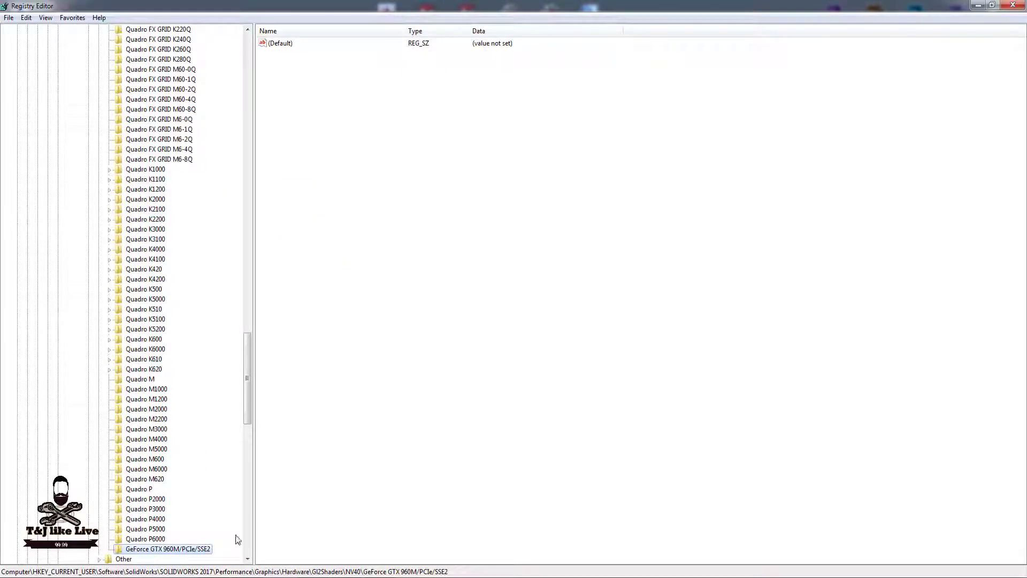
scroll(285, 496, "up", 1)
scroll(401, 267, "up", 5)
right_click(364, 202)
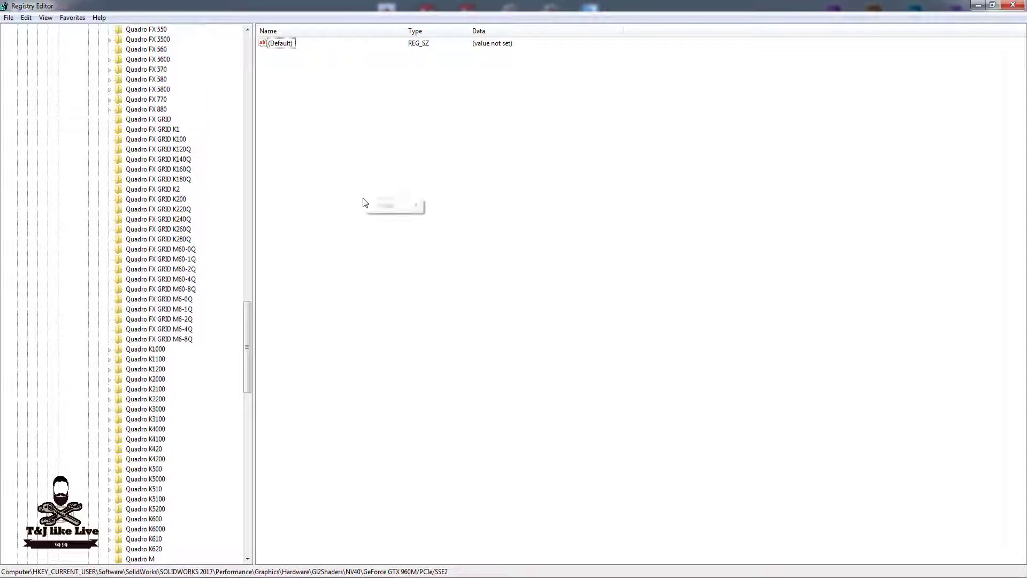
mouse_move(390, 206)
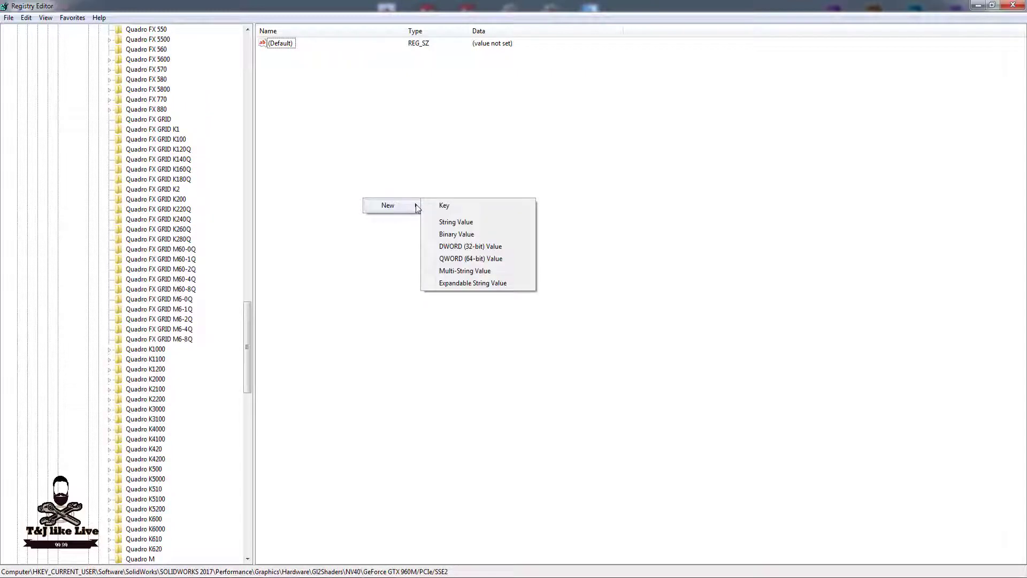
left_click(587, 359)
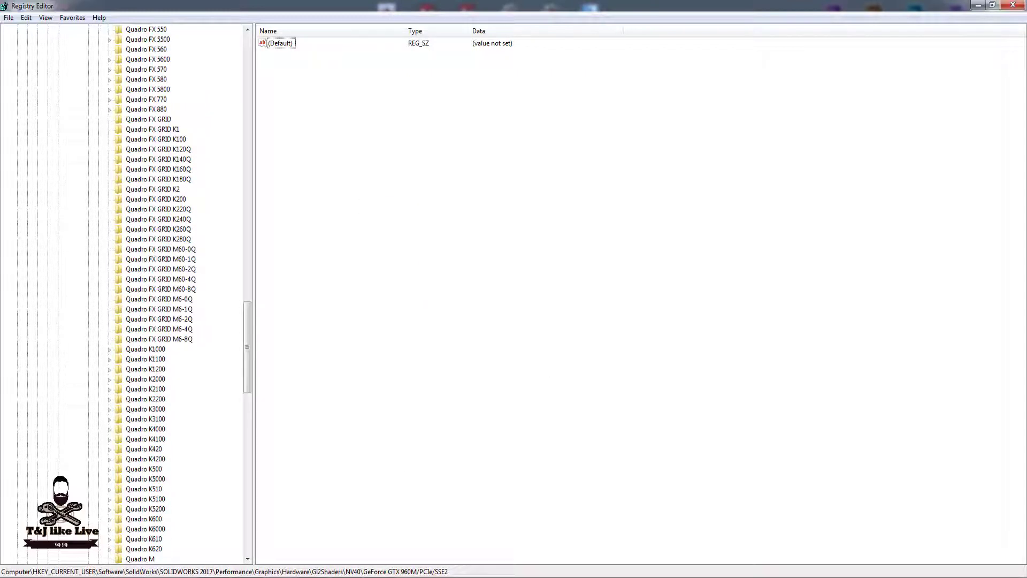
- Check Computer Properties for Windows edition, processor and memory, then return to the GeForce key
left_click(978, 5)
right_click(31, 29)
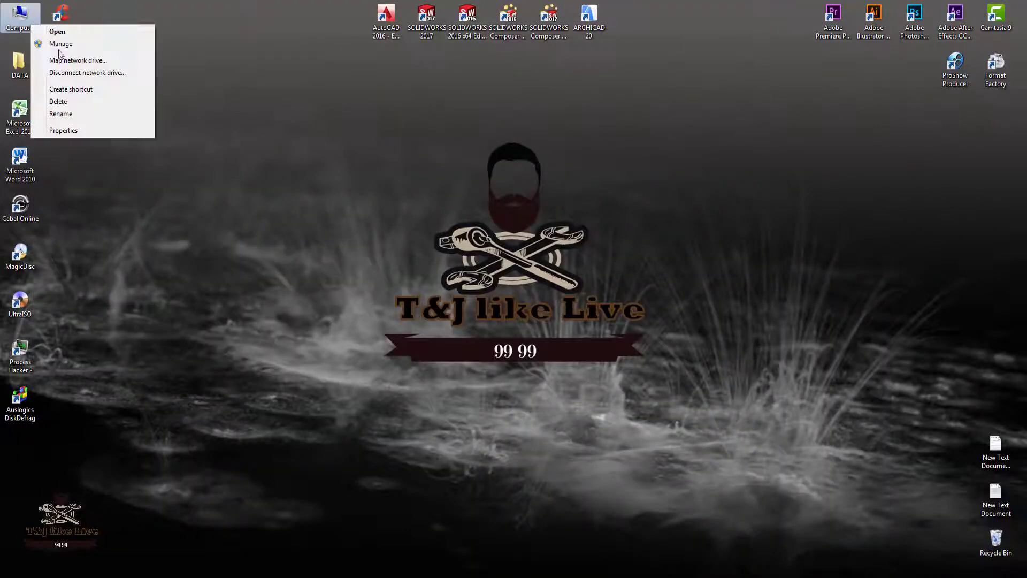
left_click(63, 130)
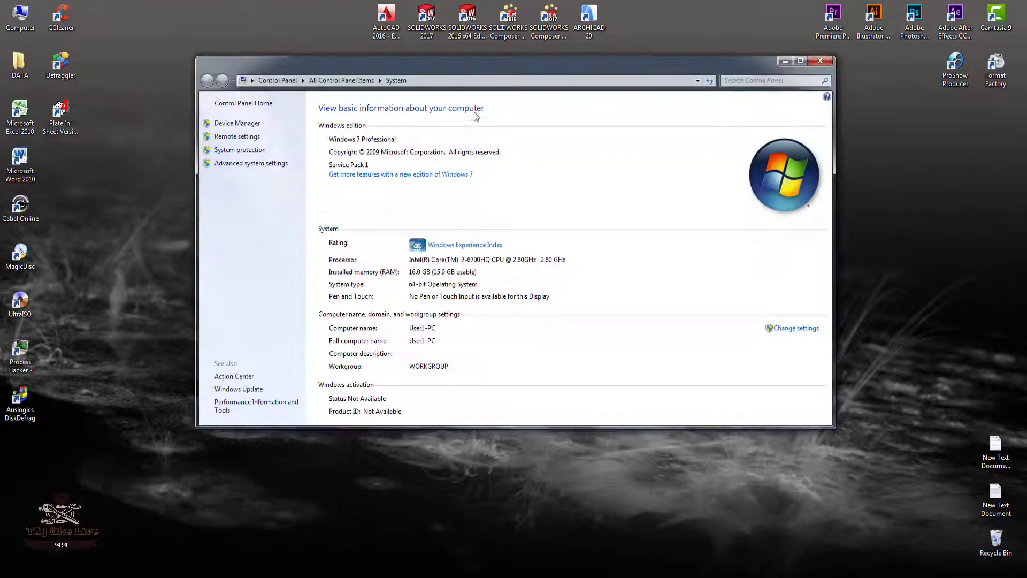
left_click(385, 553)
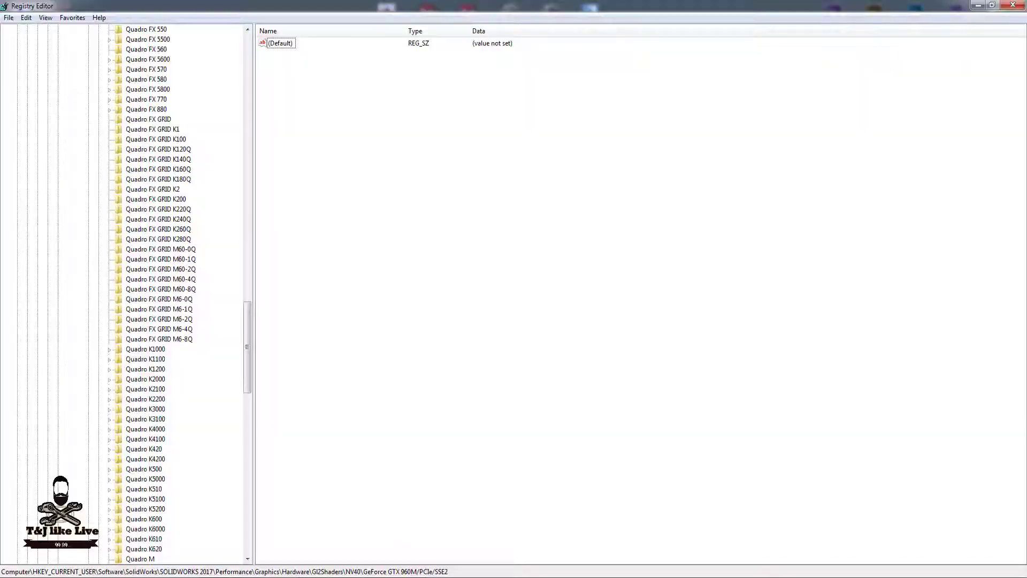
left_click_drag(545, 69, 688, 119)
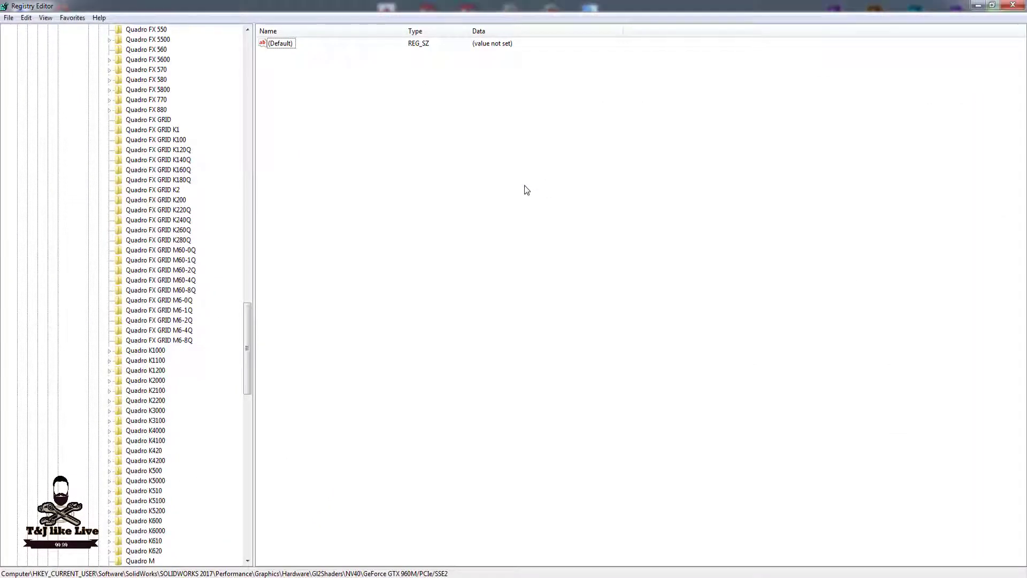
right_click(524, 185)
mouse_move(553, 193)
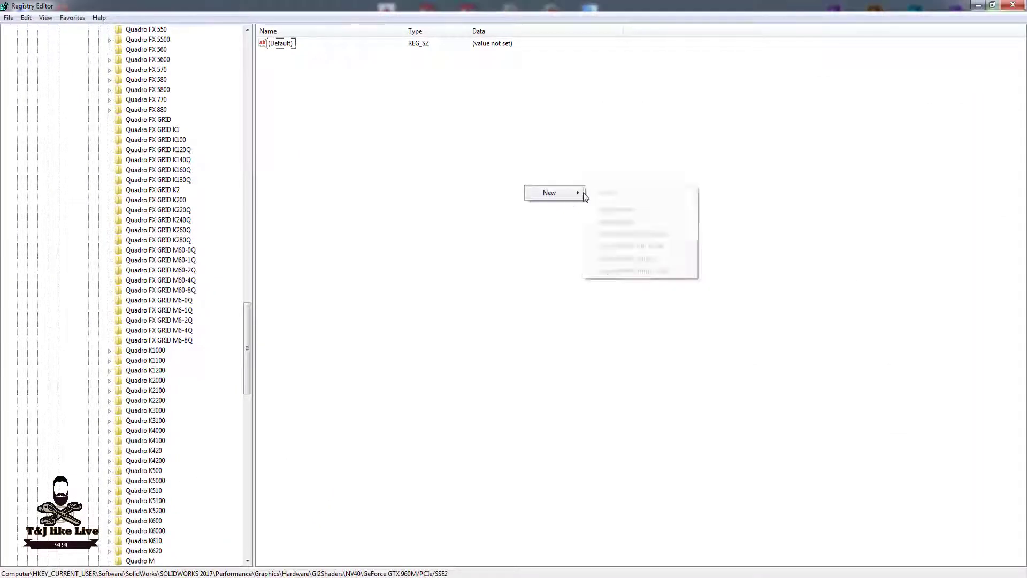
- Add a new QWORD value and copy the name 'Workarounds' from the Quadro FX GRID K120Q key
left_click(639, 248)
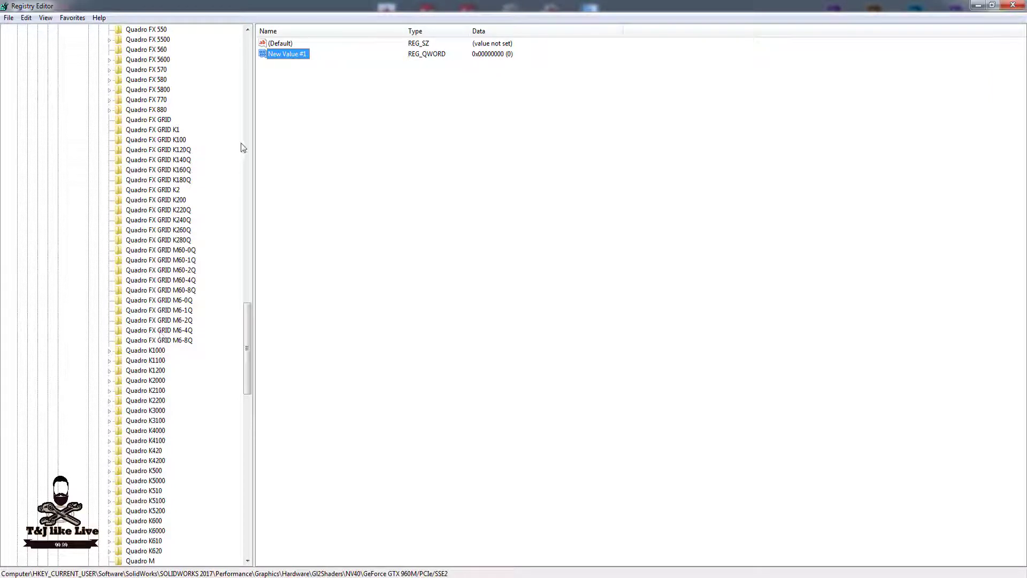
left_click(177, 153)
right_click(308, 55)
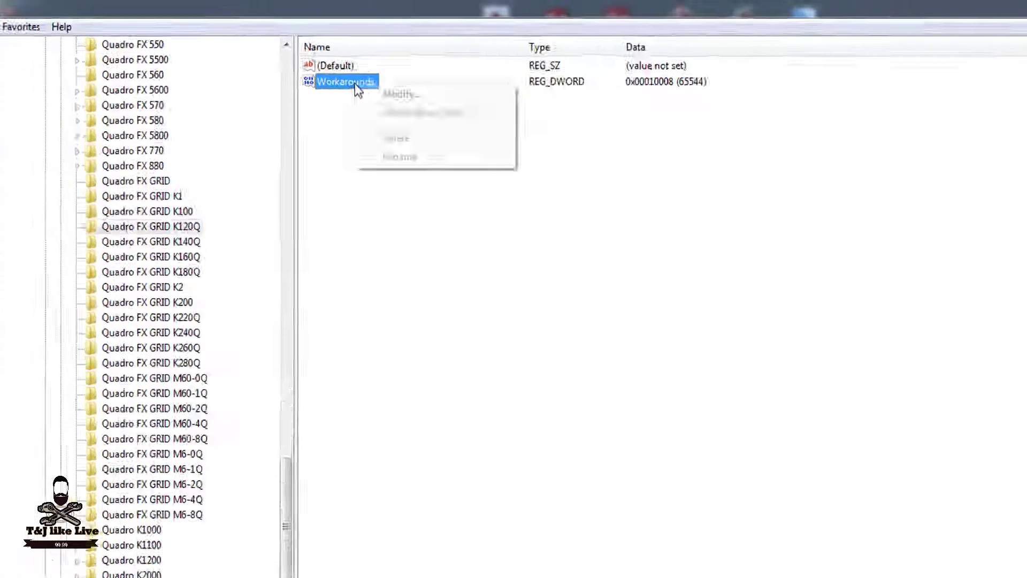
left_click(327, 107)
key("ctrl+c")
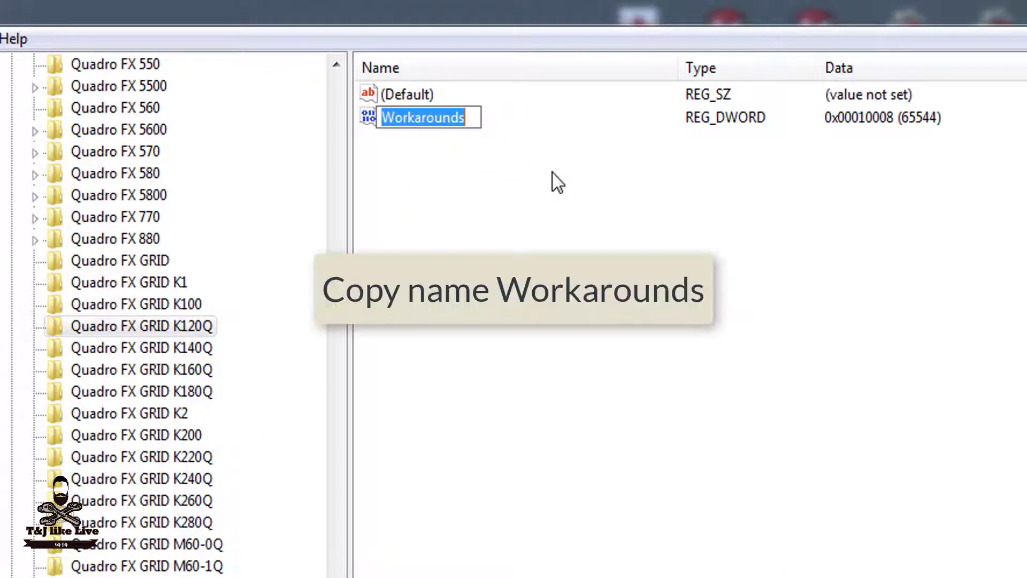
key("Return")
left_click_drag(336, 575, 342, 520)
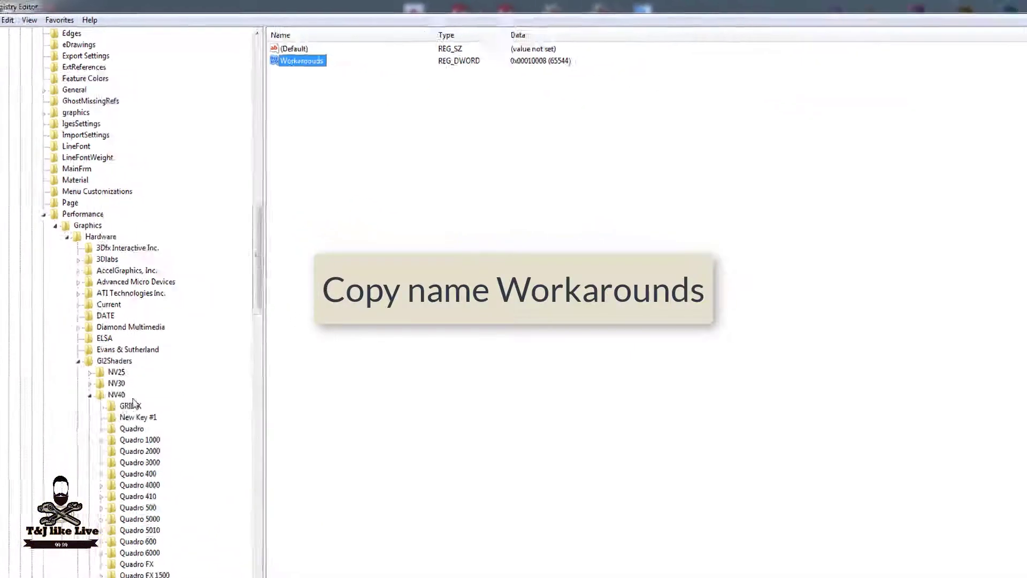
- Compare NV40's Workarounds value, then rename New Value #1 to 'Workarounds' in the GeForce key
left_click(122, 199)
left_click_drag(246, 283, 247, 492)
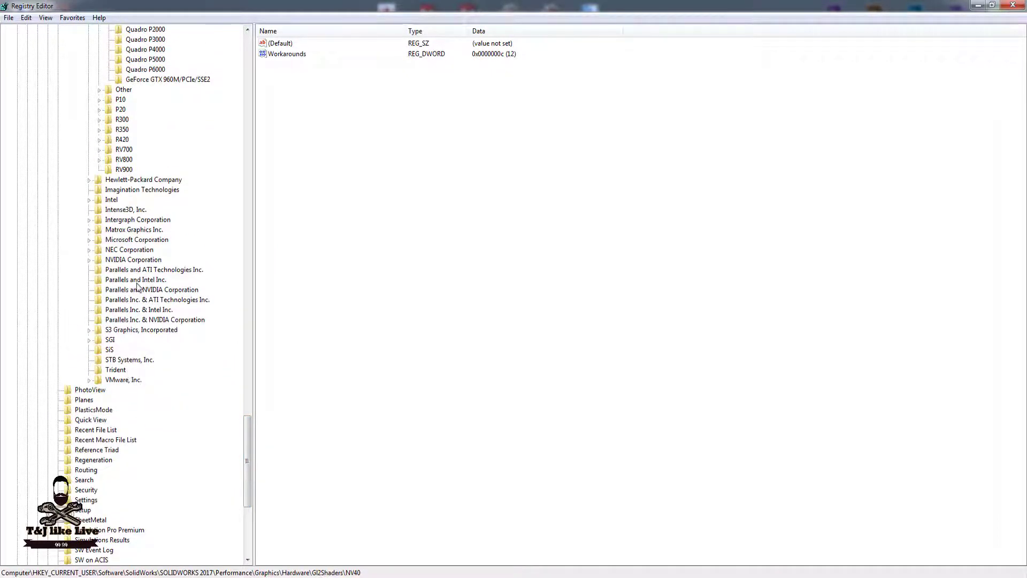
left_click(184, 81)
scroll(177, 102, "up", 4)
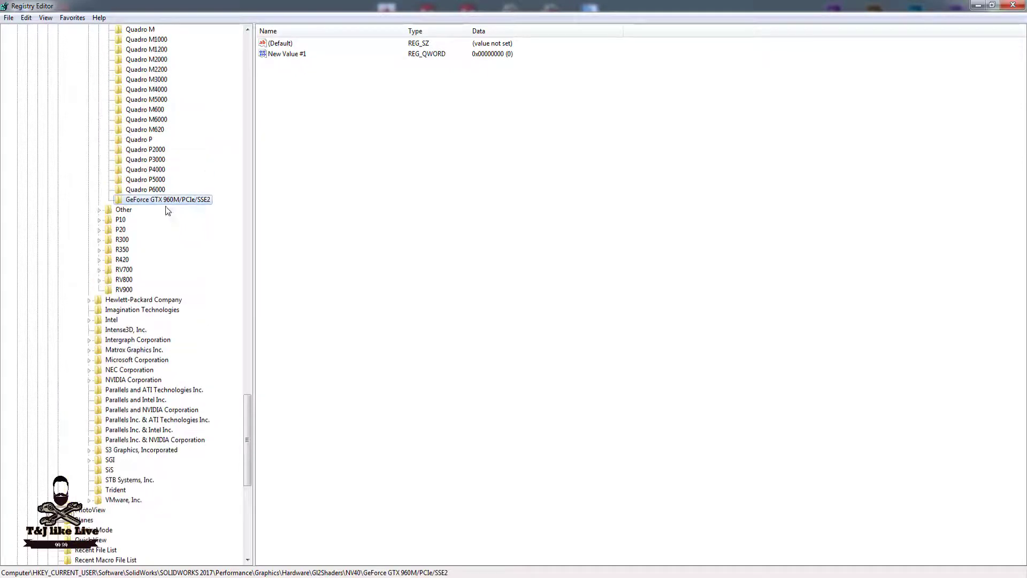
scroll(168, 212, "up", 2)
scroll(219, 266, "up", 4)
left_click(286, 55)
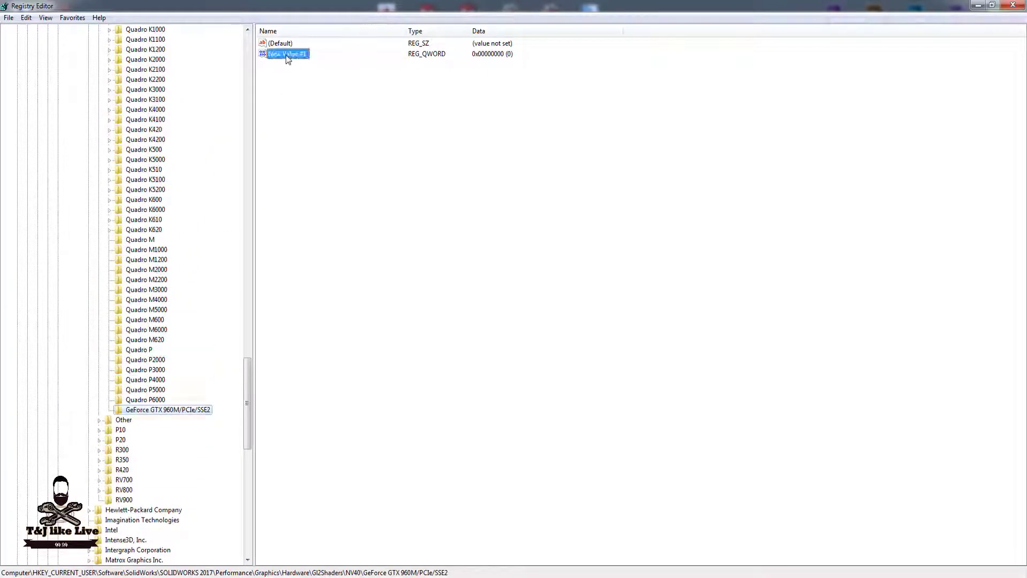
right_click(285, 55)
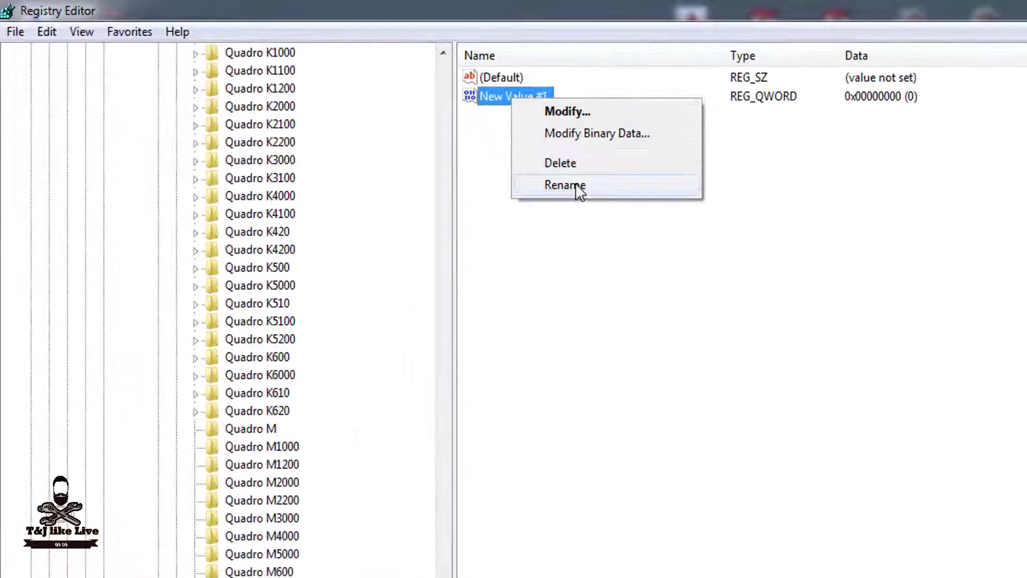
left_click(577, 187)
type("Workarounds")
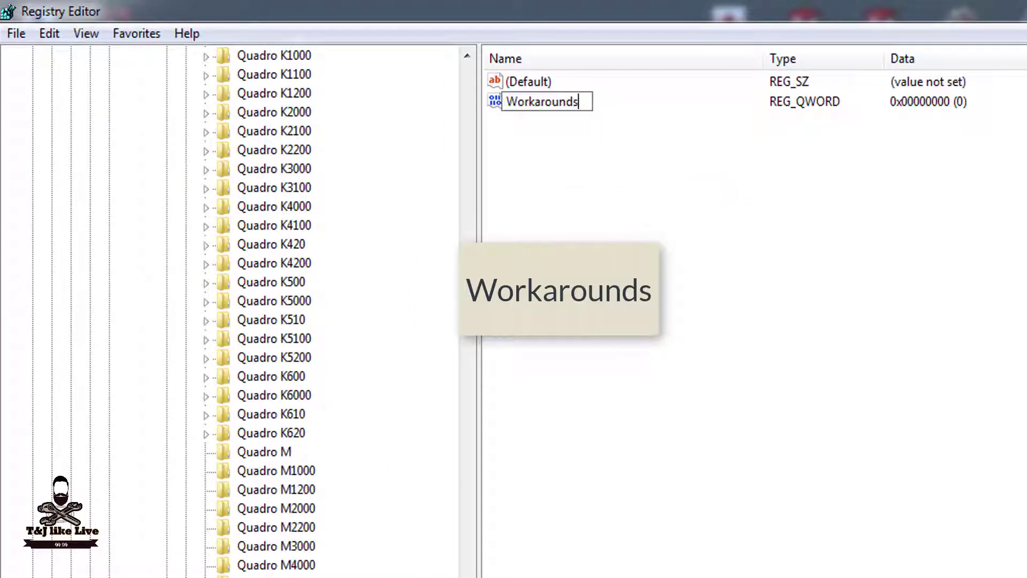
key("Return")
- Set the Workarounds value data to hexadecimal 30008
left_click(565, 100)
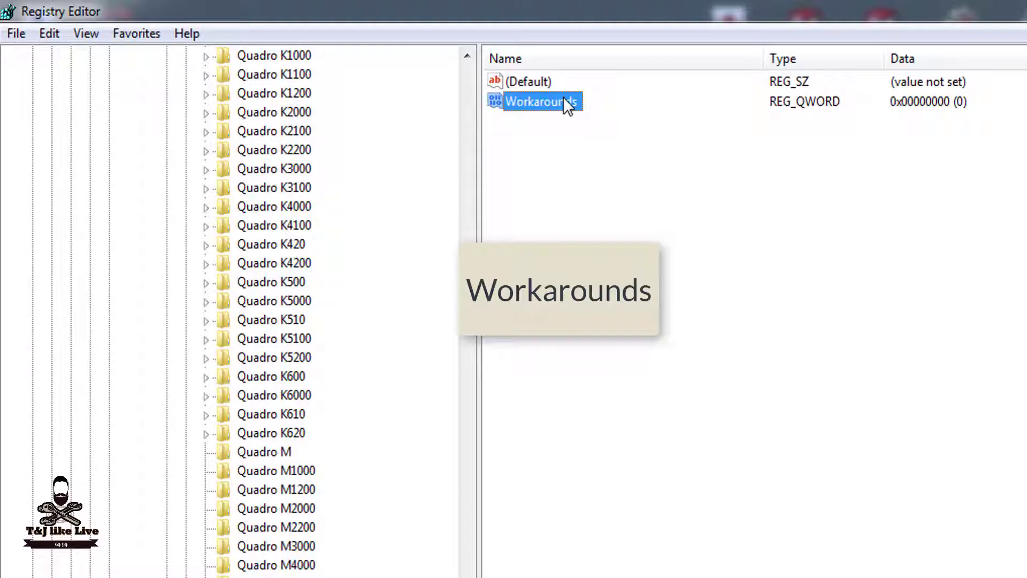
right_click(565, 99)
left_click(602, 111)
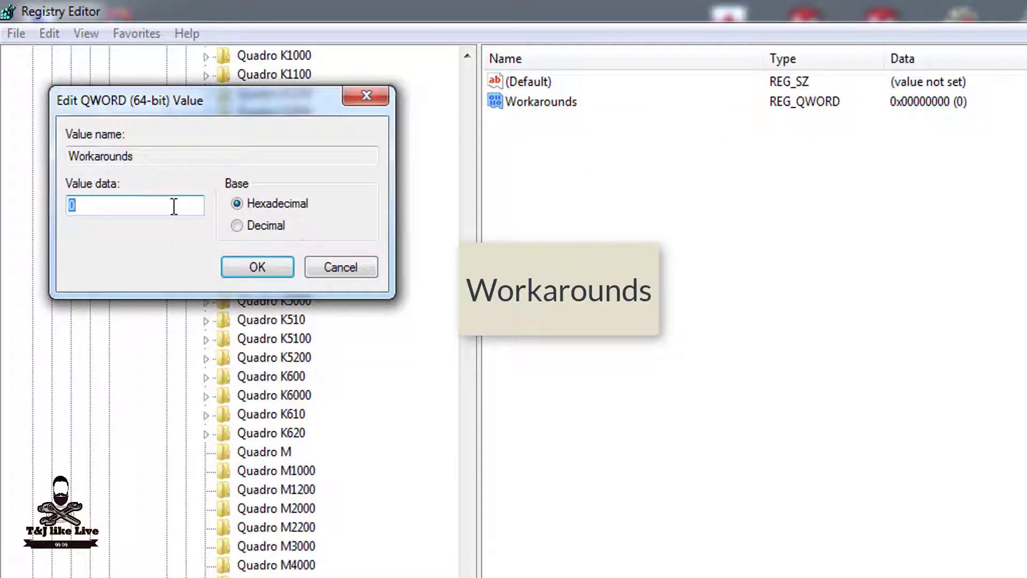
type("30008")
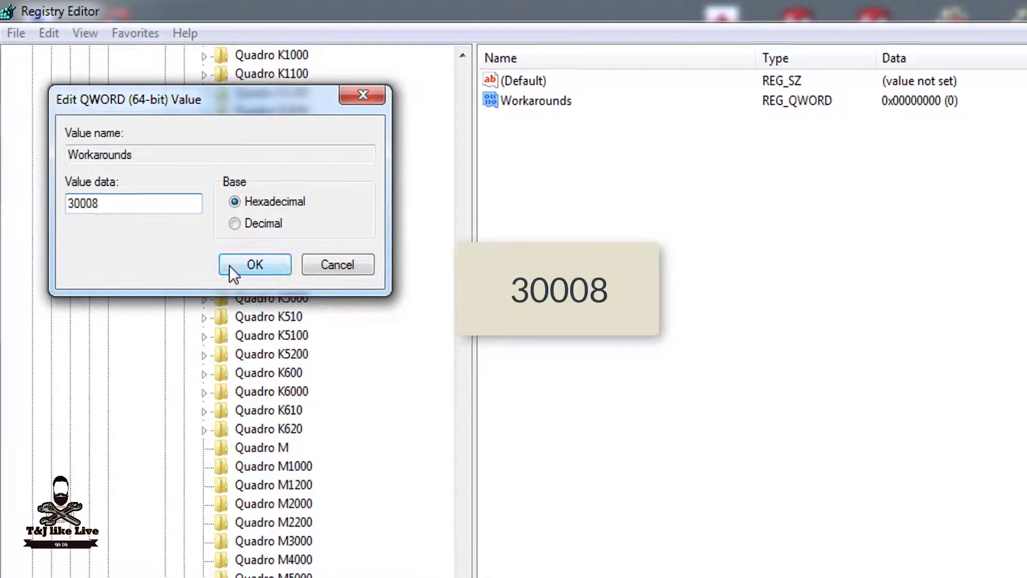
left_click(258, 267)
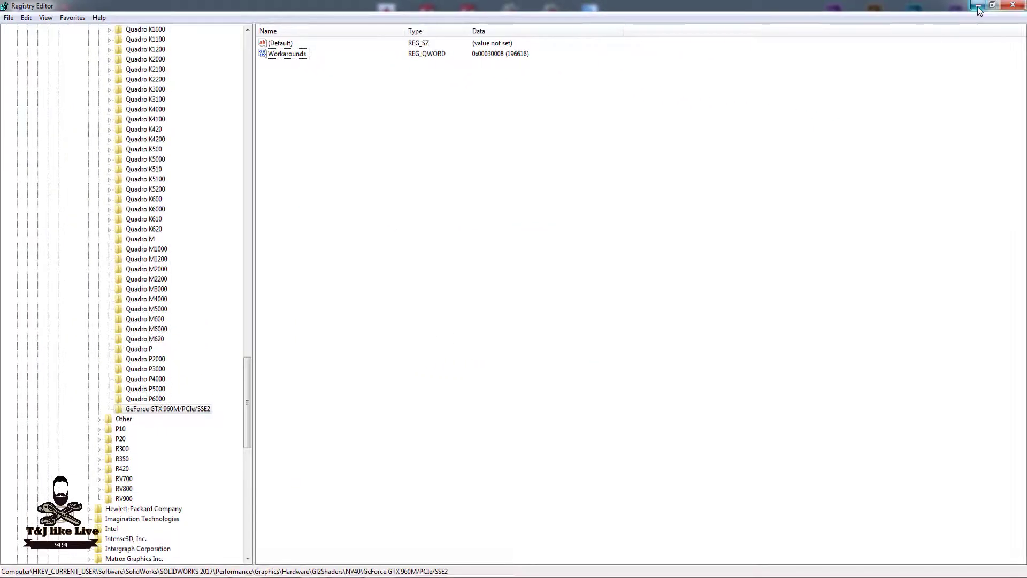
- Close Registry Editor, relaunch SOLIDWORKS 2017 and create a new part
left_click(978, 7)
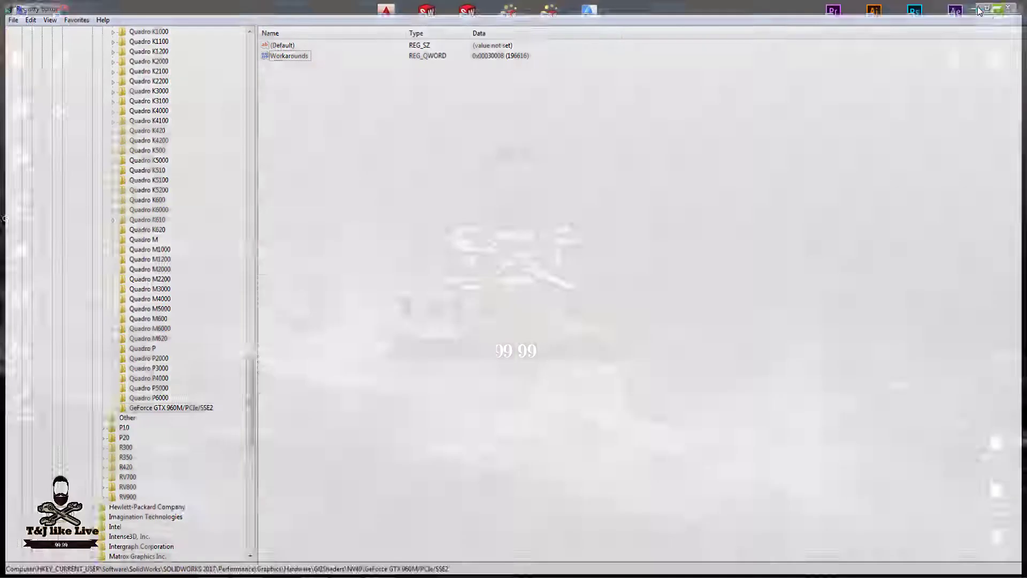
double_click(442, 16)
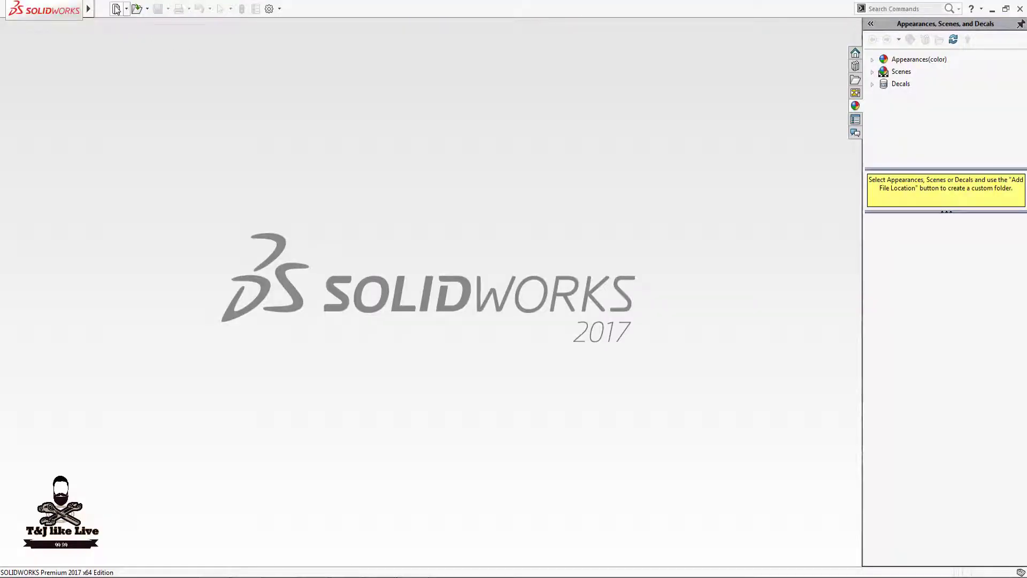
left_click(117, 9)
double_click(346, 249)
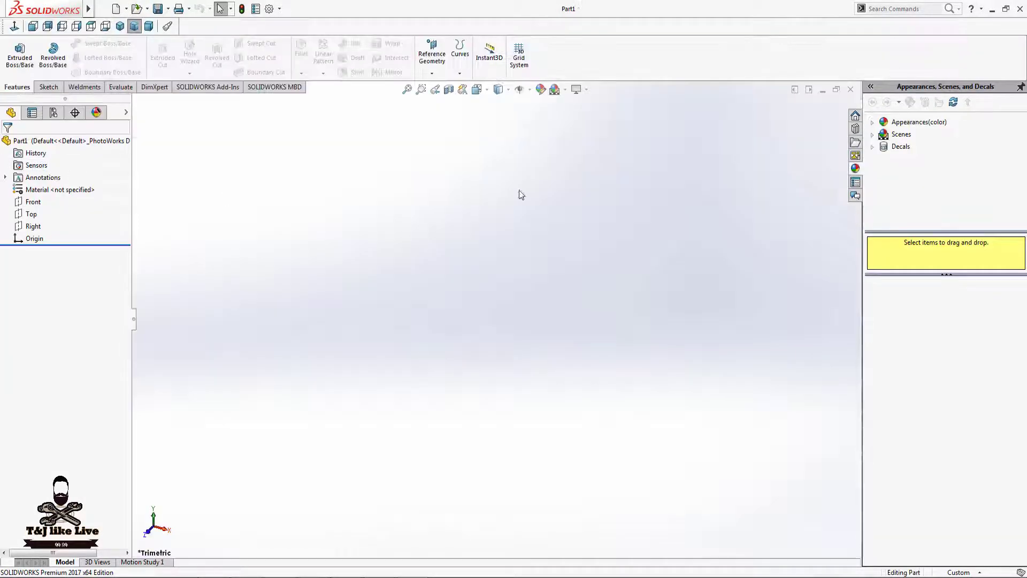
- Turn on RealView Graphics in the display settings and select the Front plane
left_click(578, 89)
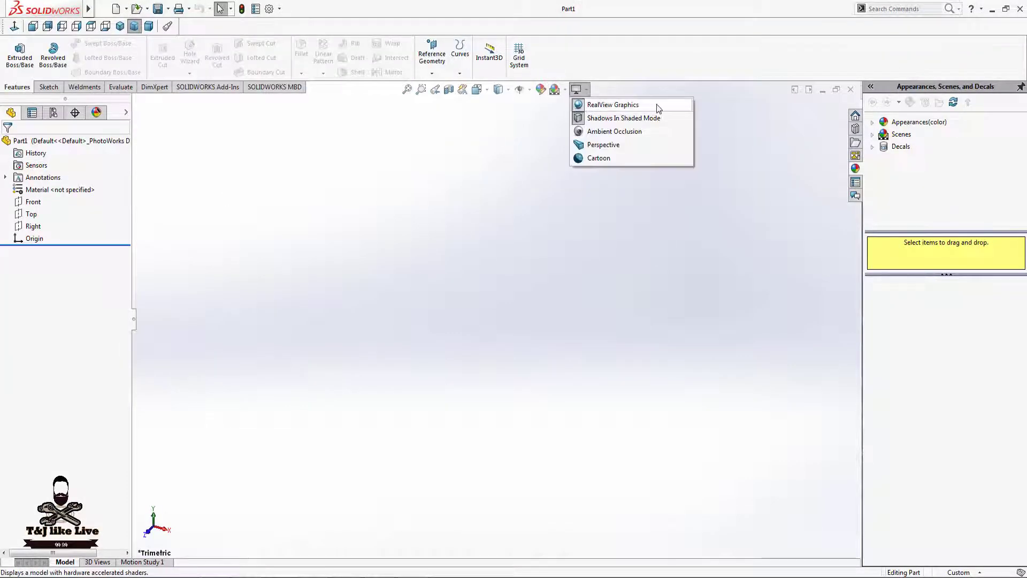
left_click(161, 9)
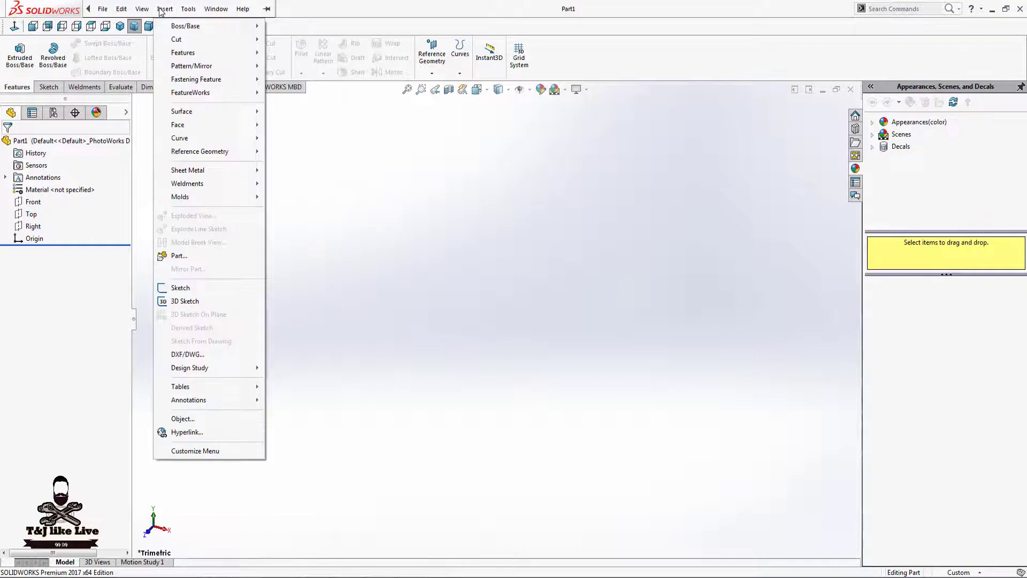
mouse_move(141, 9)
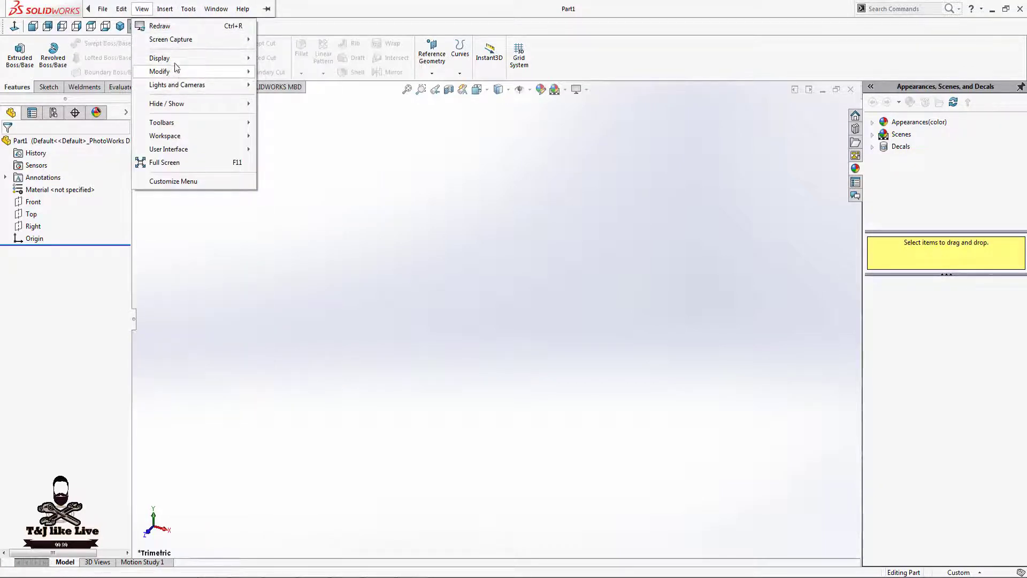
mouse_move(159, 59)
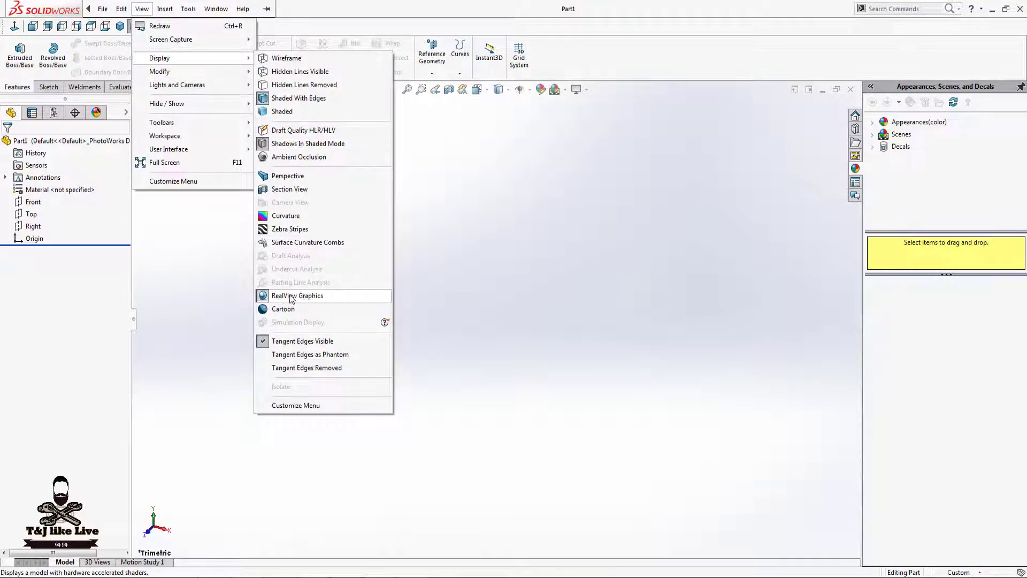
left_click(292, 296)
left_click(34, 202)
- Sketch a corner rectangle from the origin on Front and extrude it as Boss-Extrude1
left_click(76, 183)
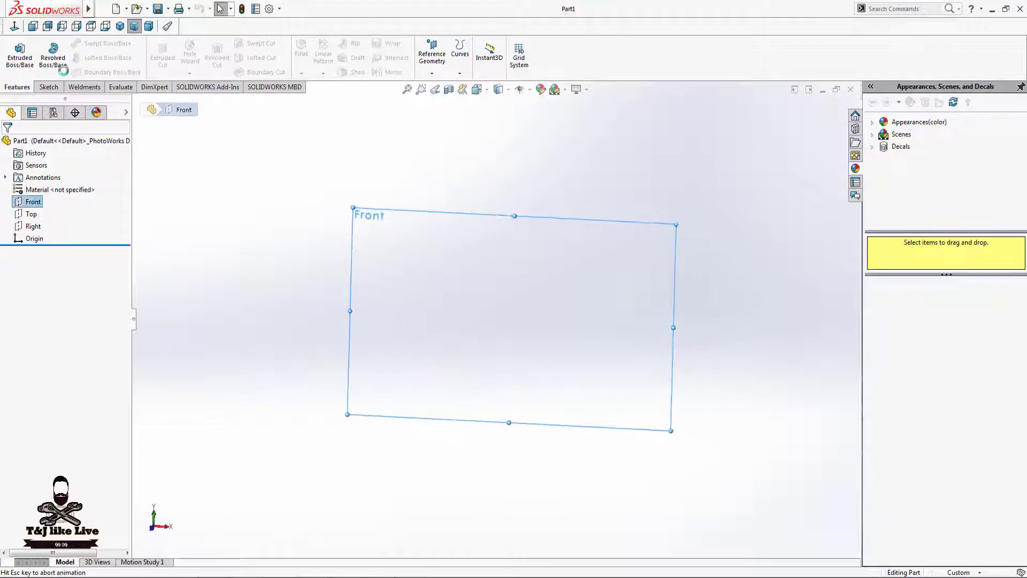
left_click(70, 58)
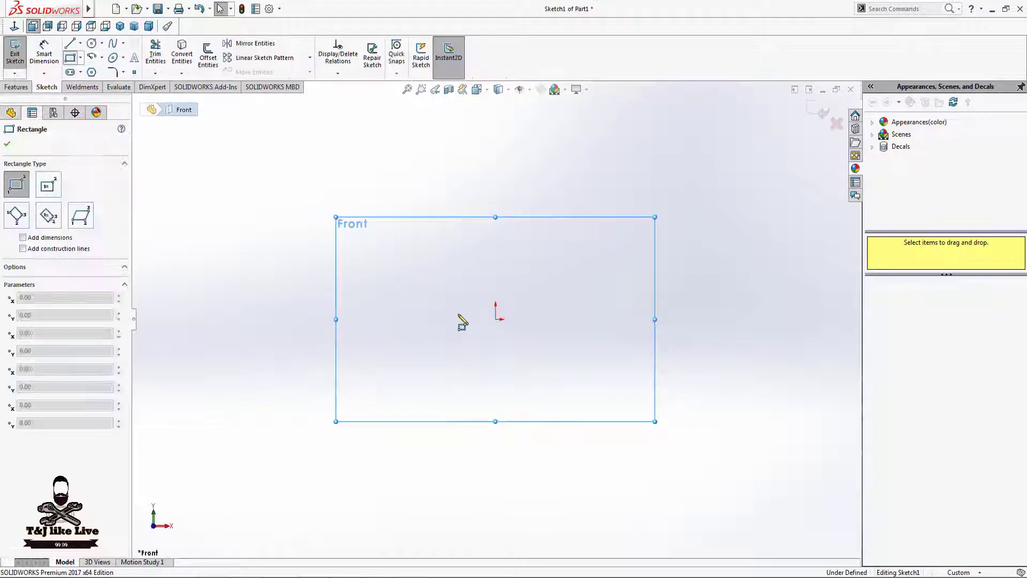
left_click(495, 319)
left_click(705, 173)
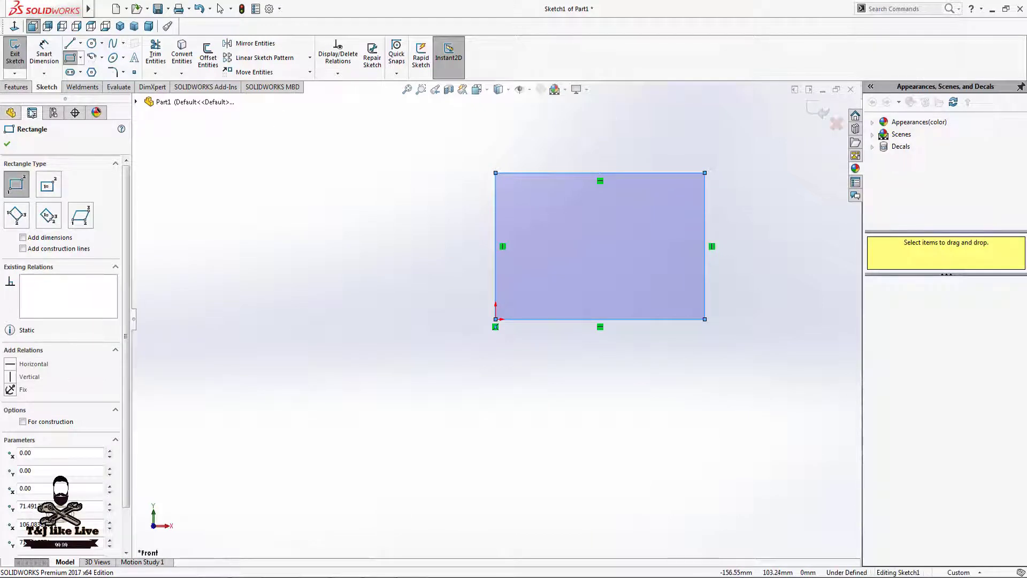
left_click(16, 87)
left_click(19, 54)
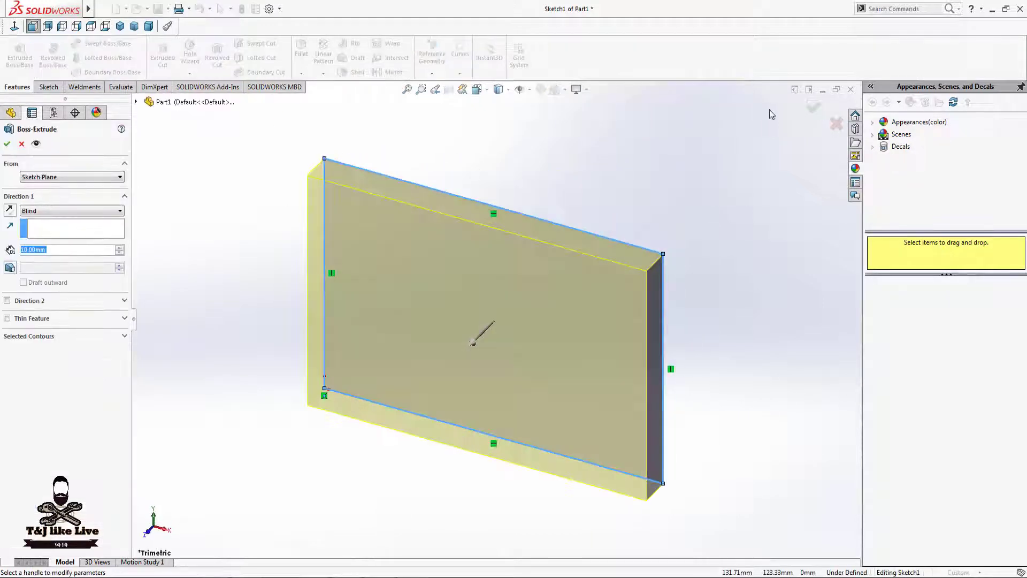
left_click(814, 107)
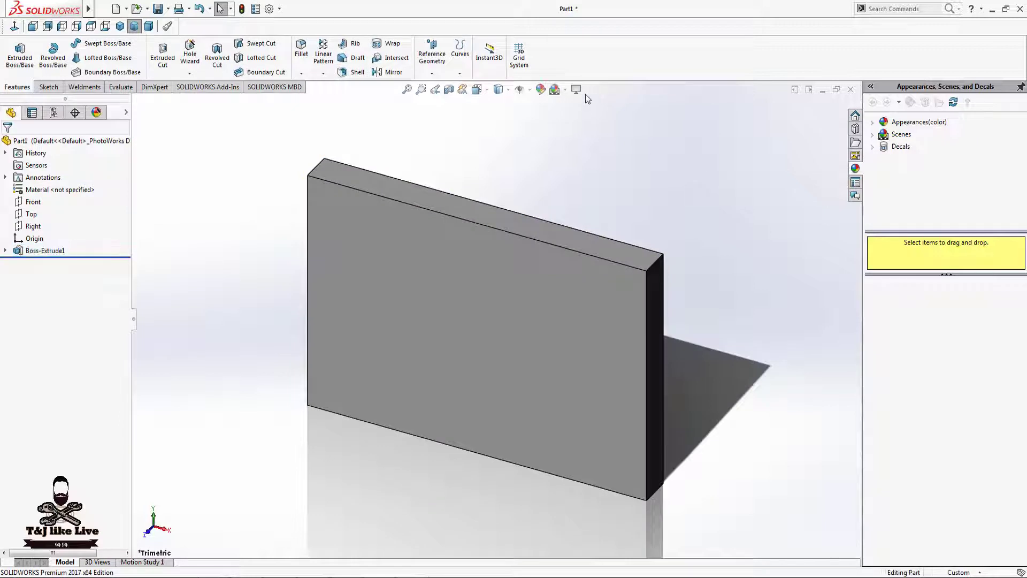
- Turn shadows off, RealView and perspective on, and toggle cartoon outlines off and back on
left_click(586, 90)
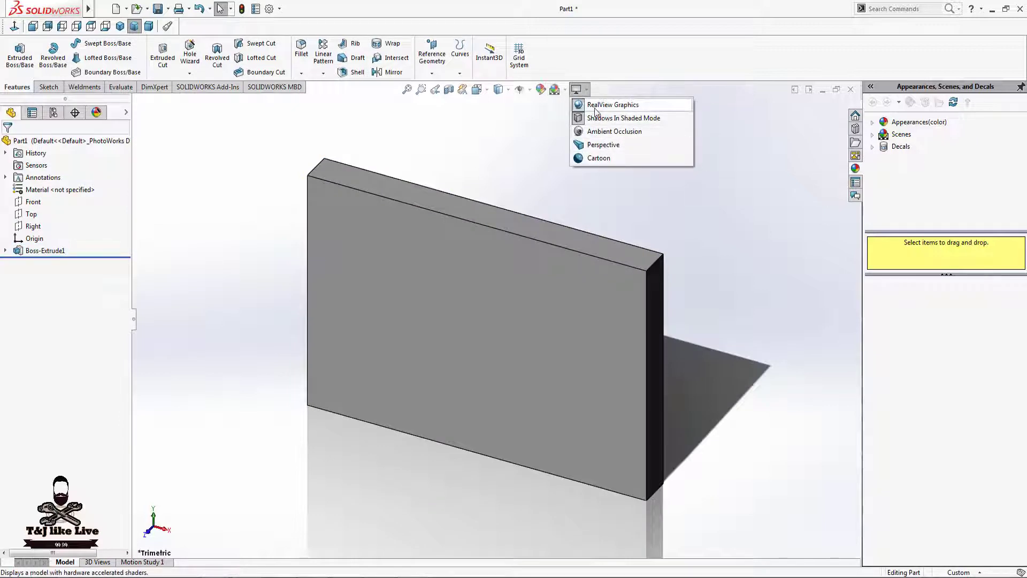
left_click(594, 118)
left_click(585, 93)
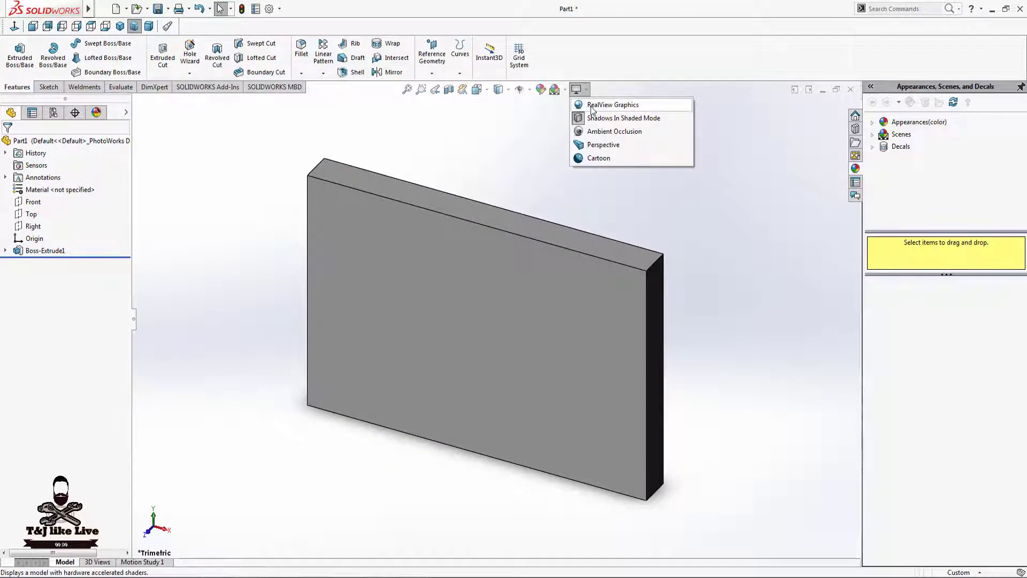
left_click(591, 105)
left_click(585, 89)
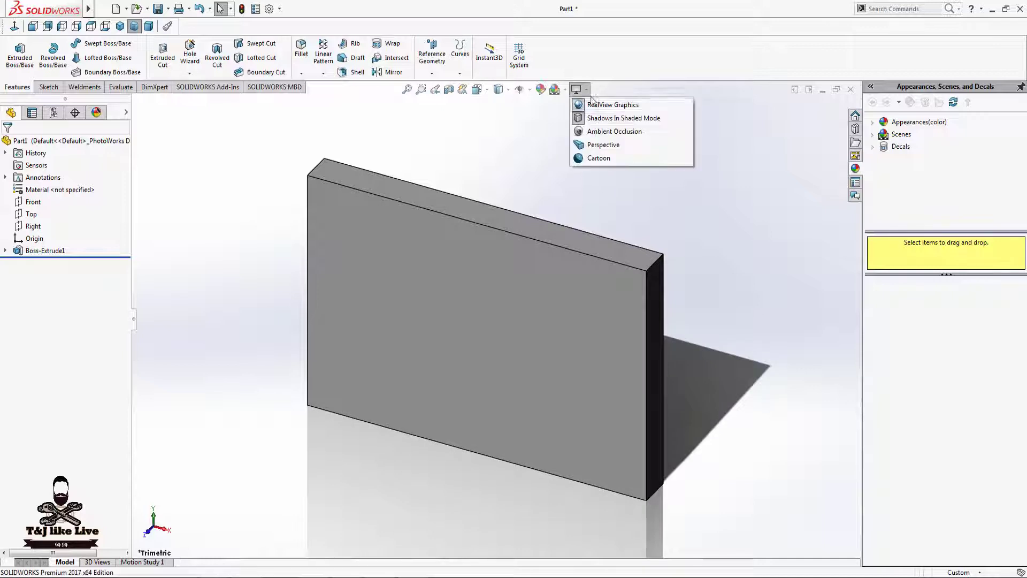
left_click(594, 146)
left_click(588, 92)
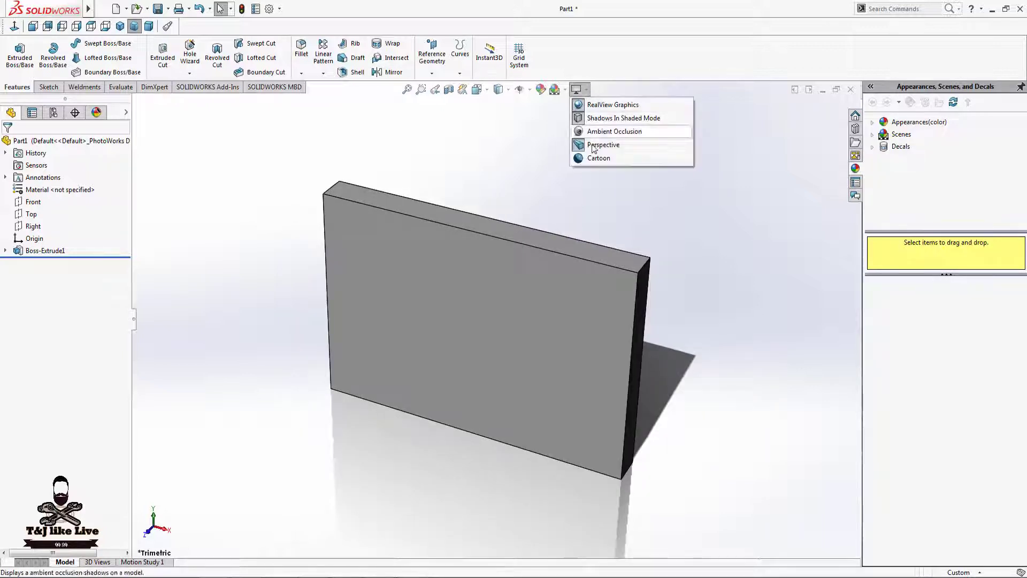
left_click(594, 156)
left_click(588, 92)
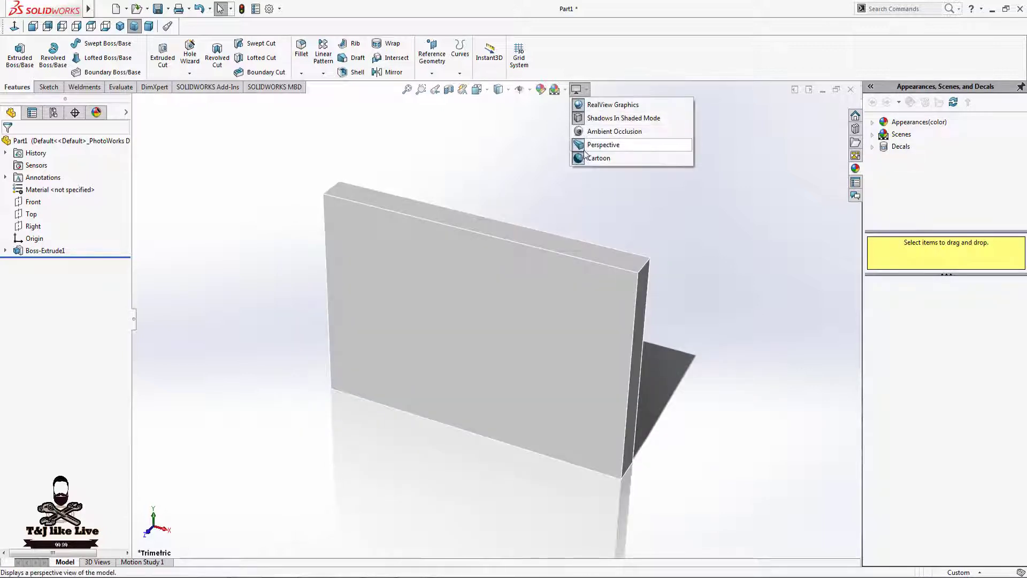
left_click(597, 157)
- Toggle RealView while orbiting the plate, leave it on, and snap to Dimetric view
left_click(588, 91)
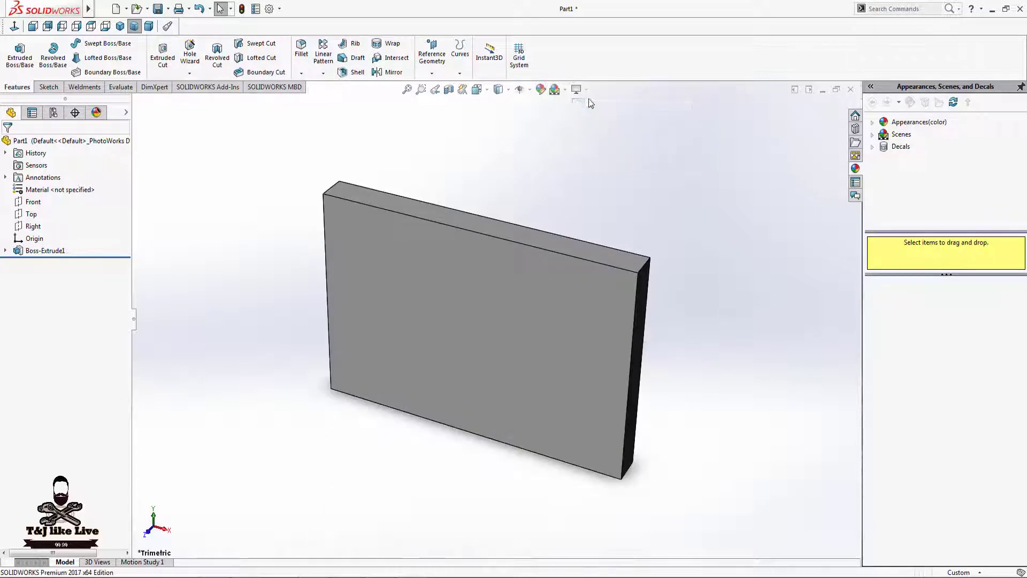
left_click(589, 90)
left_click(621, 105)
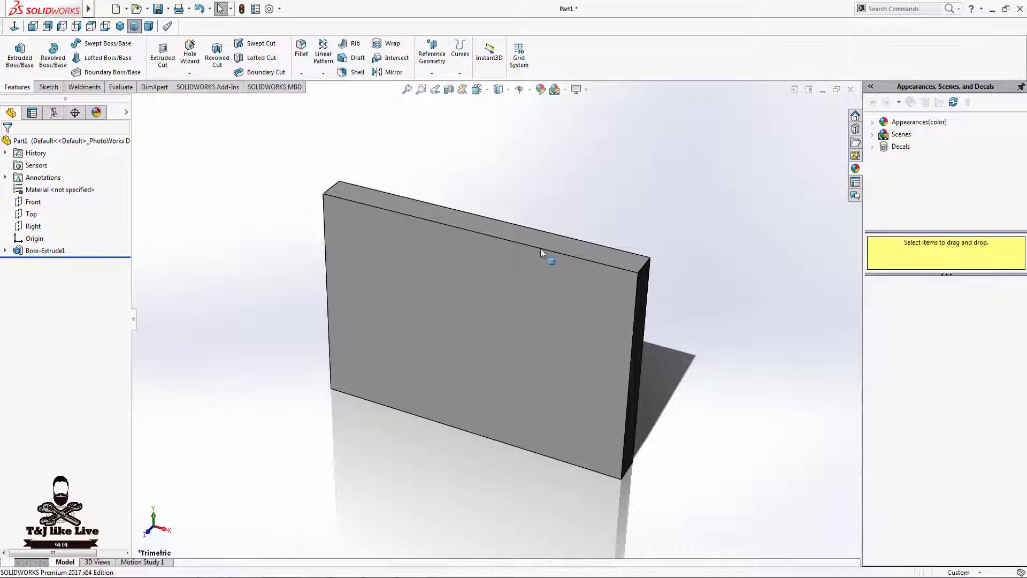
mouse_move(579, 276)
middle_mouse_down()
mouse_move(344, 298)
mouse_move(340, 348)
mouse_move(528, 134)
middle_mouse_up()
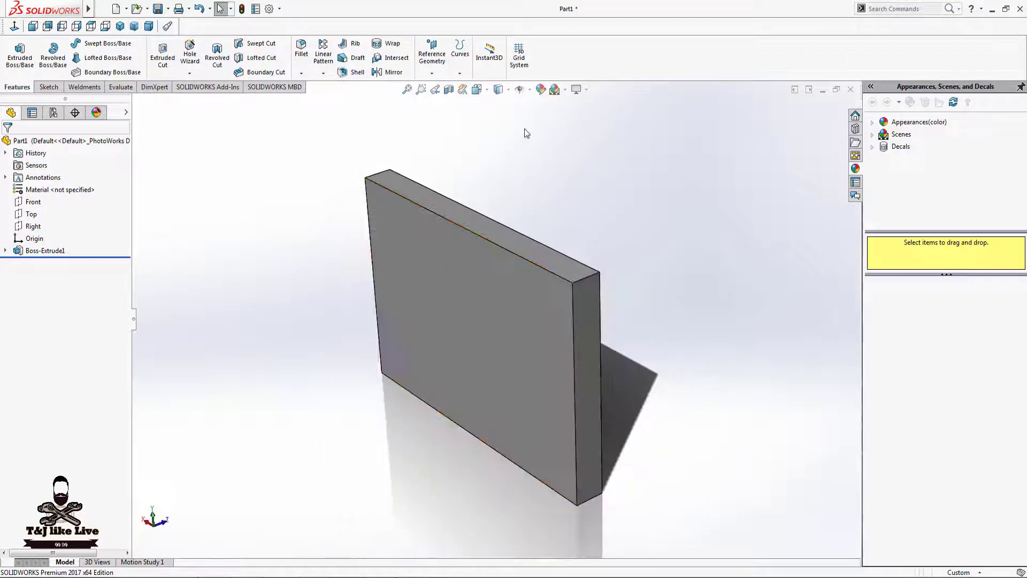
left_click(587, 90)
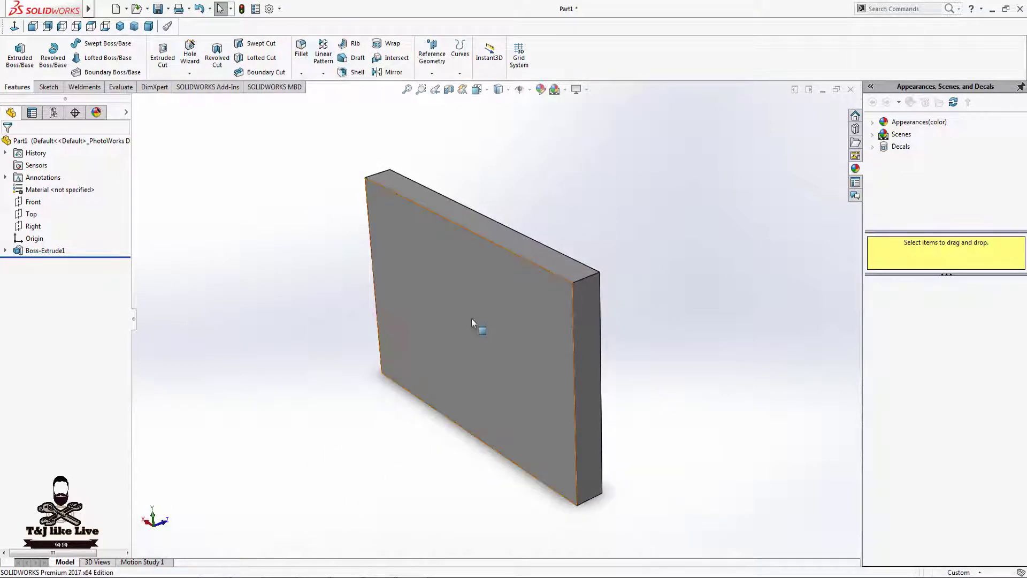
mouse_move(471, 319)
middle_mouse_down()
mouse_move(615, 264)
mouse_move(649, 265)
mouse_move(496, 264)
mouse_move(509, 300)
middle_mouse_up()
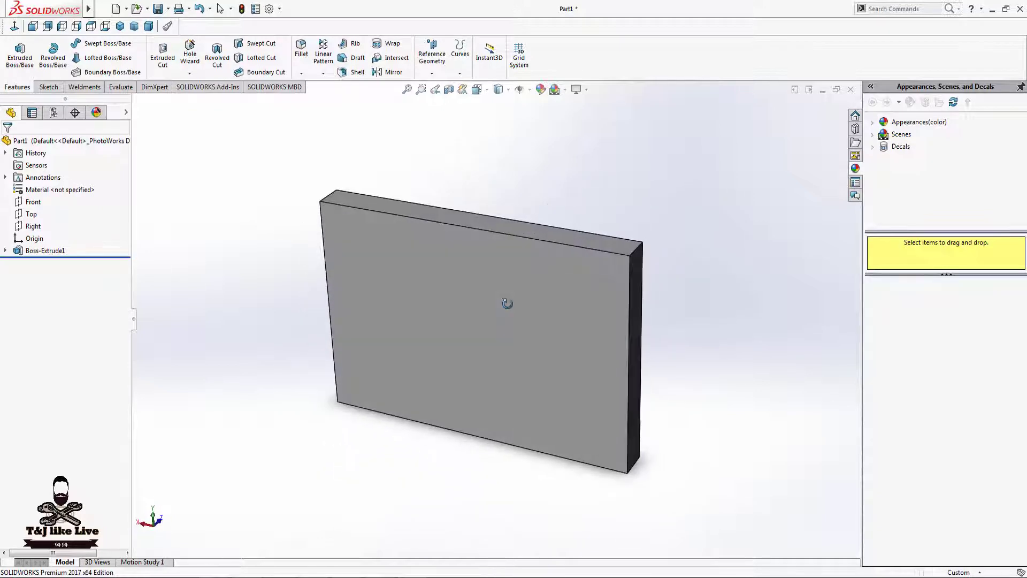
left_click(587, 90)
left_click(605, 104)
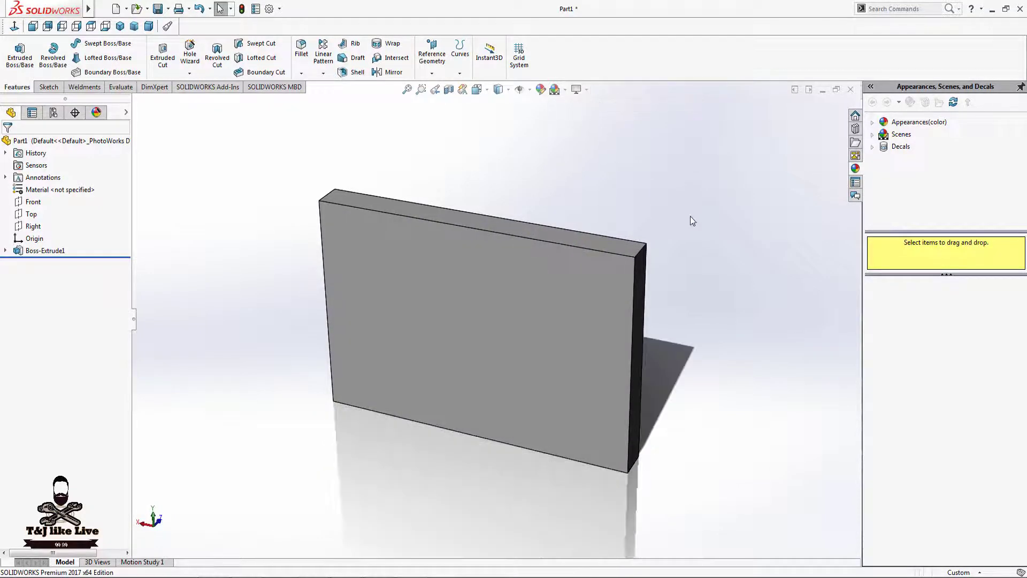
left_click(148, 30)
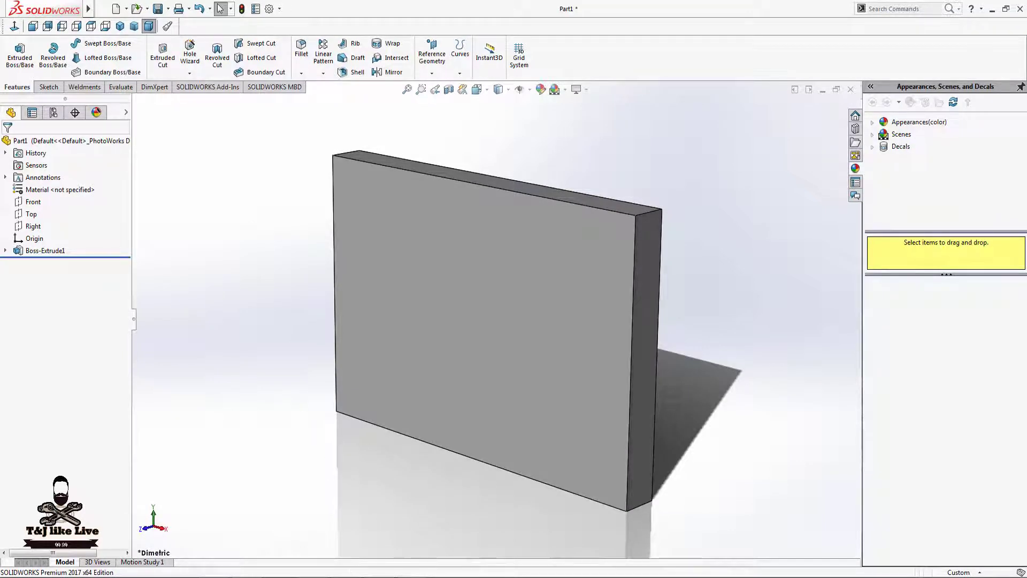
- Open the 09 weldment frame and switch RealView Graphics off
left_click(136, 11)
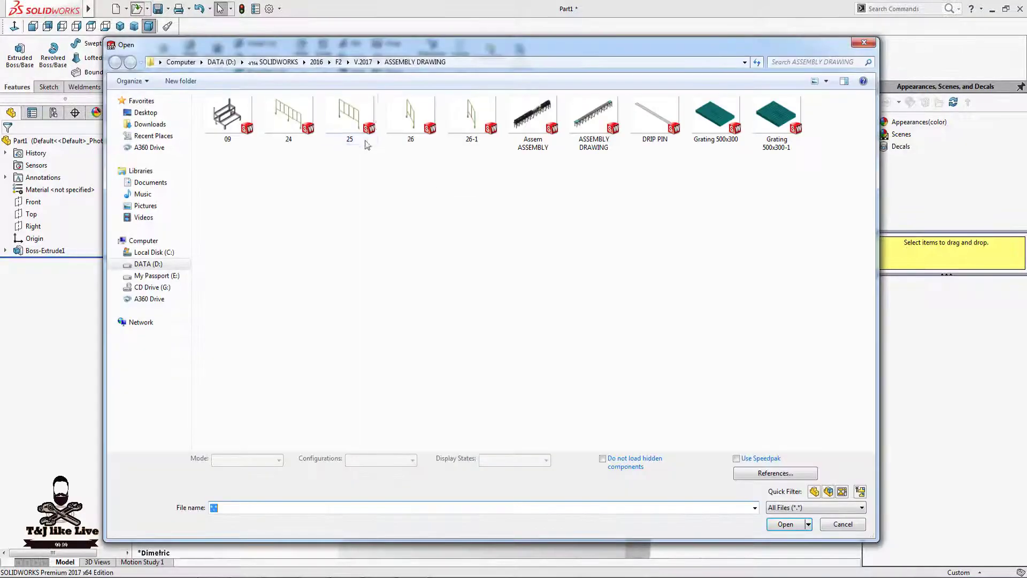
double_click(221, 119)
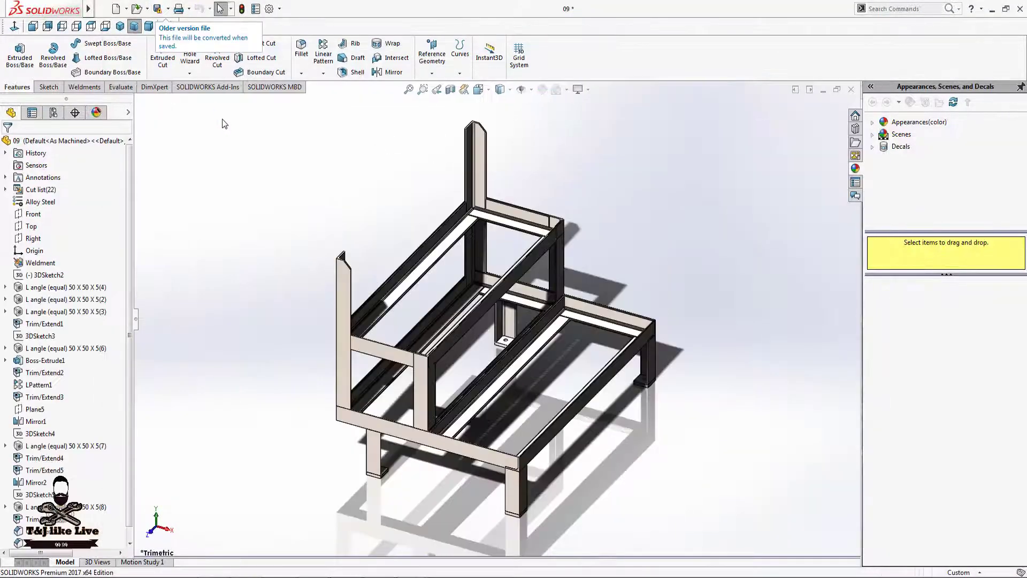
left_click(567, 90)
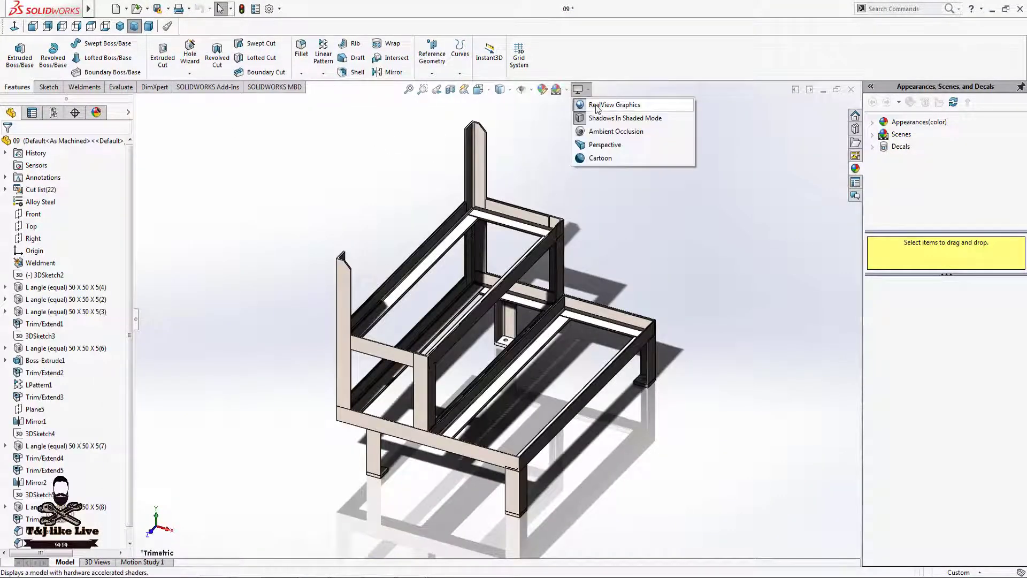
left_click(599, 101)
- Orbit the frame, return to Trimetric, and turn RealView Graphics back on
mouse_move(508, 332)
middle_mouse_down()
mouse_move(348, 373)
mouse_move(358, 409)
middle_mouse_up()
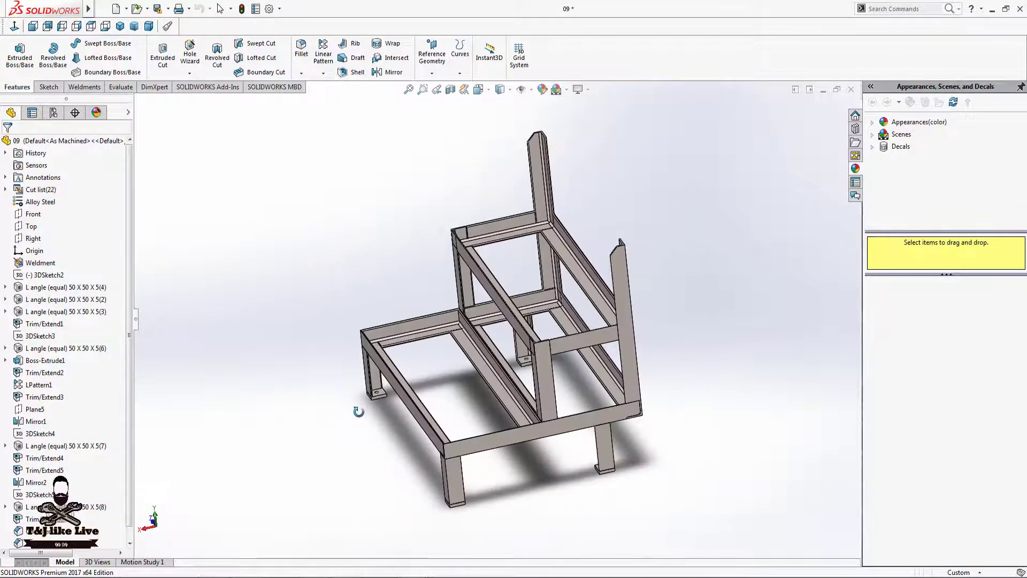
left_click(135, 26)
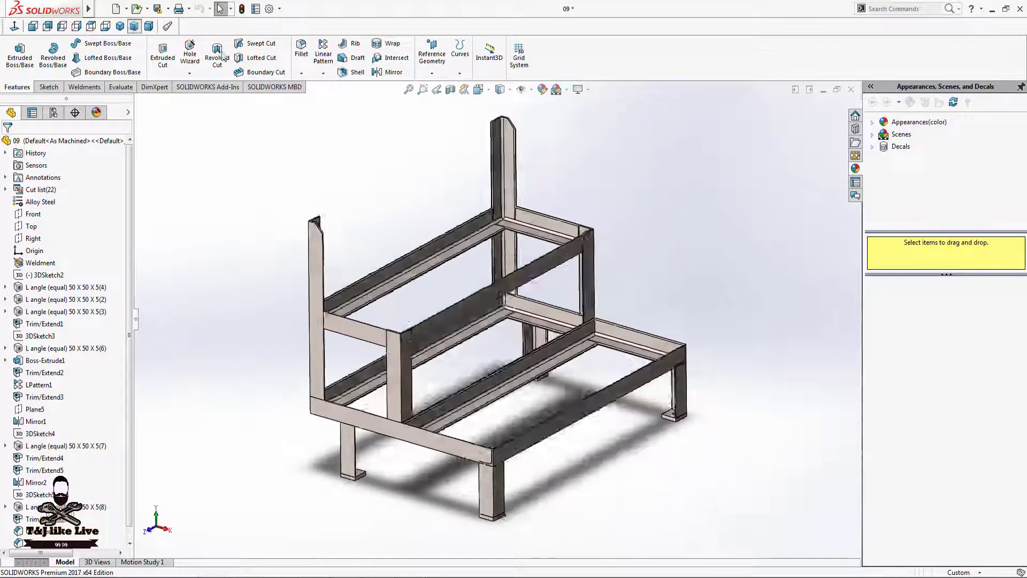
left_click(578, 89)
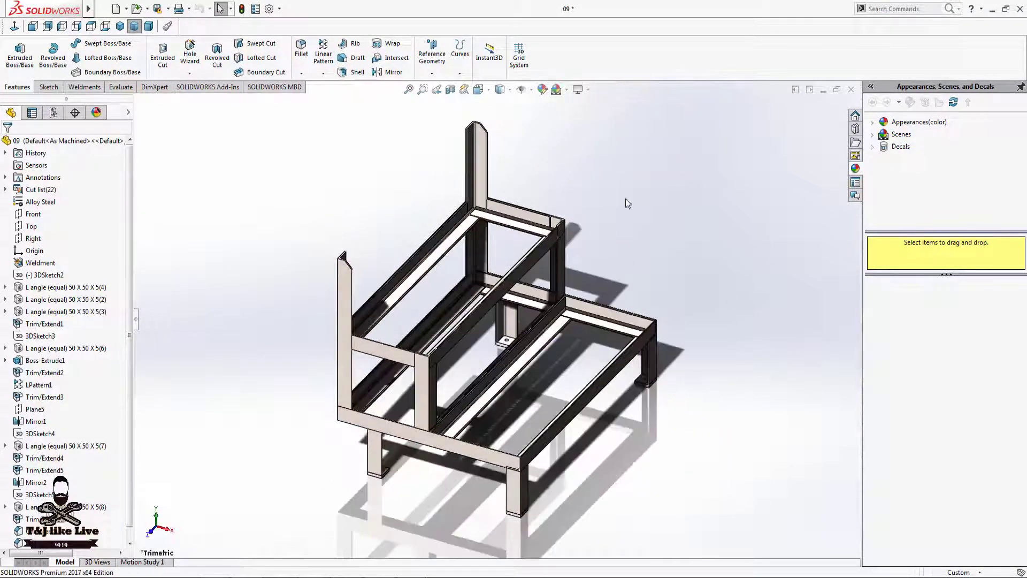
scroll(658, 223, "up", 3)
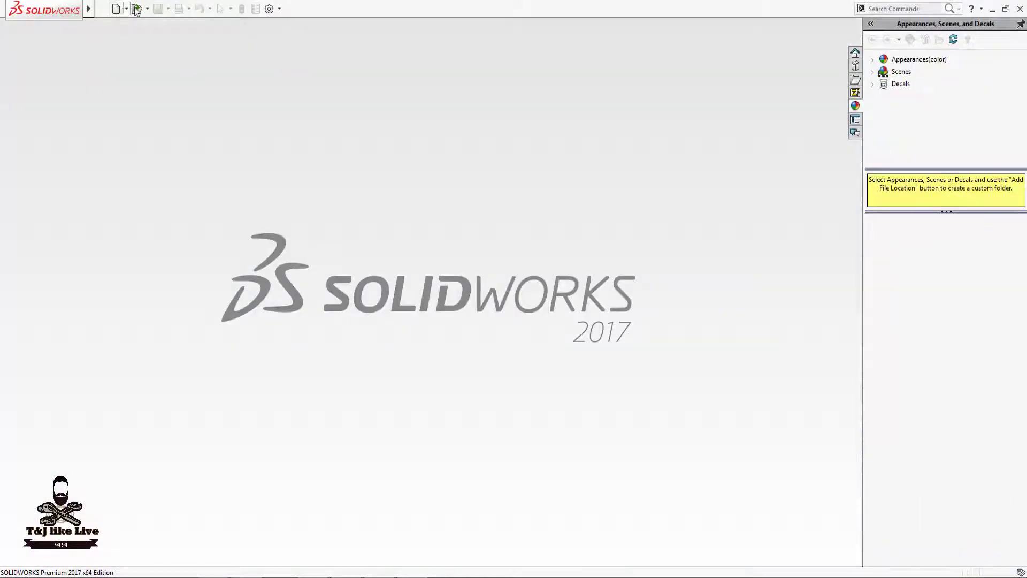
- Open the Assem ASSEMBLY file and show the platform in Dimetric view
left_click(138, 9)
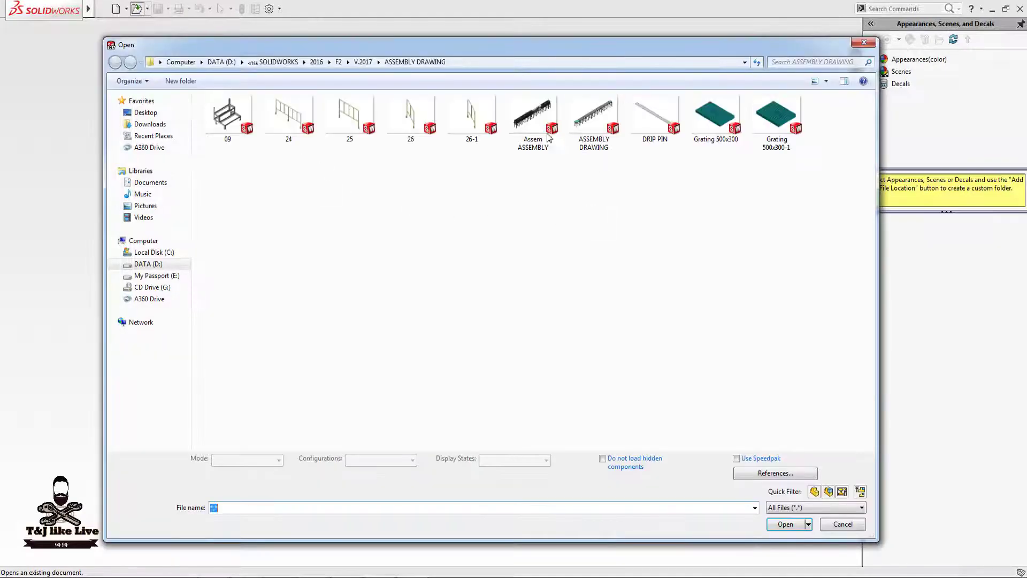
left_click(547, 134)
left_click(785, 524)
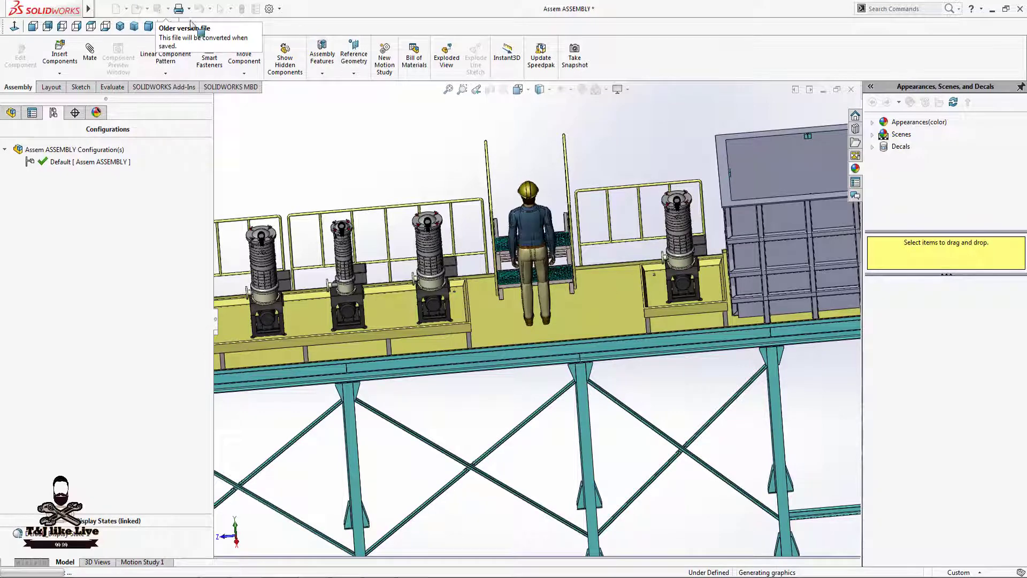
left_click(148, 26)
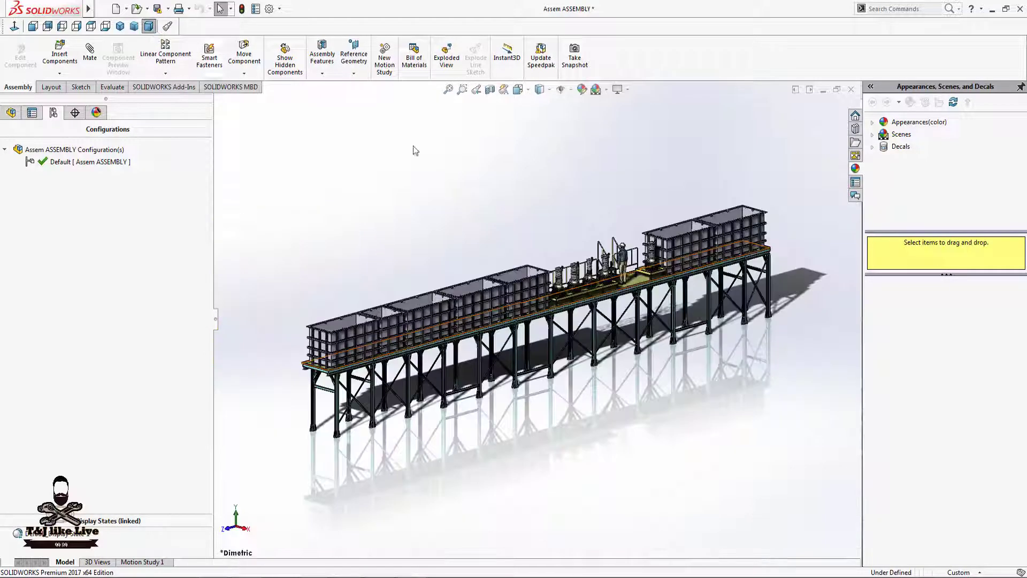
scroll(484, 216, "down", 3)
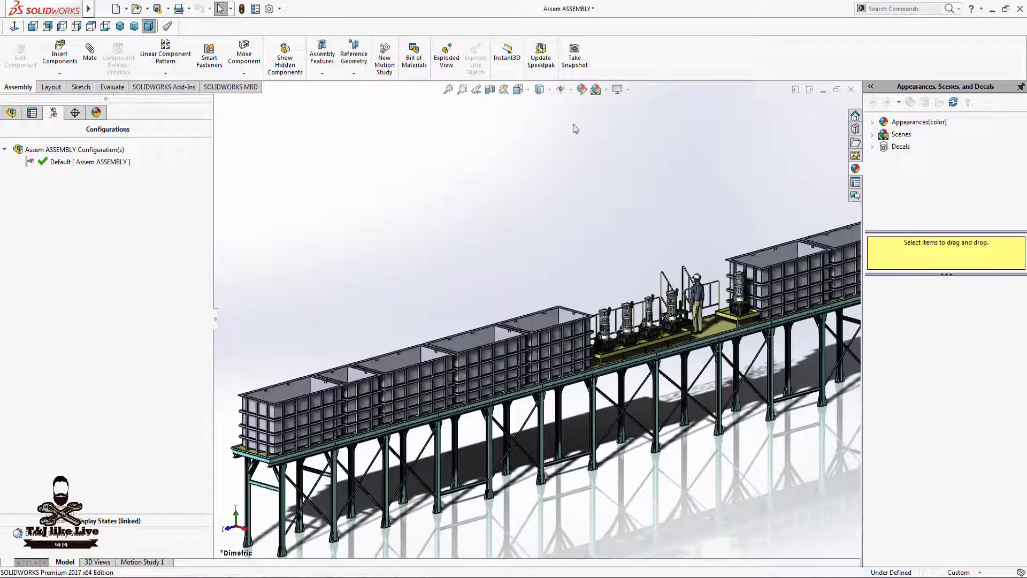
- Enable RealView, orbit the platform side-on, toggle RealView, and return to Dimetric
left_click(618, 89)
left_click(632, 105)
scroll(573, 236, "up", 2)
scroll(451, 437, "up", 2)
middle_click_drag(451, 437, 577, 454)
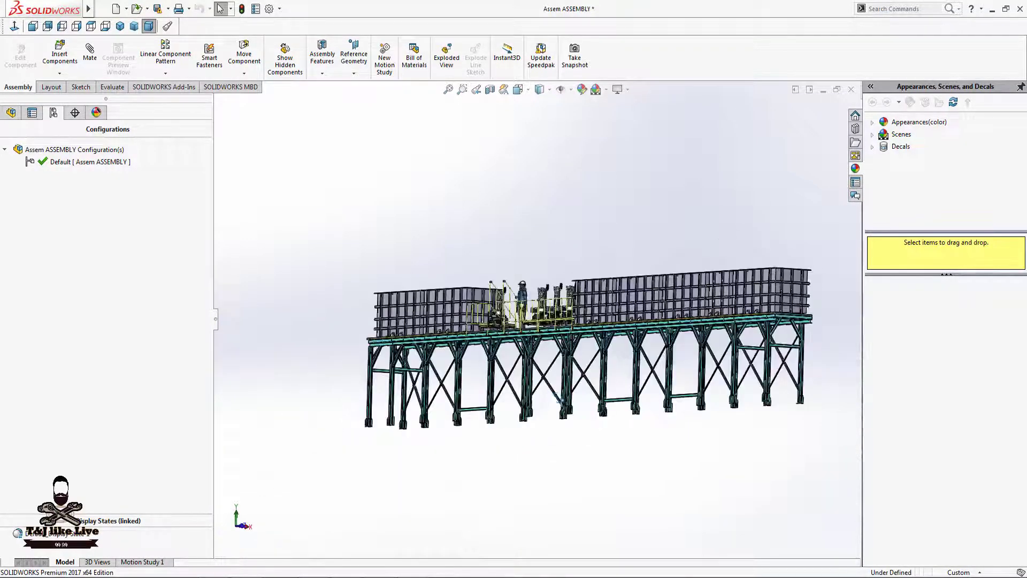
left_click(618, 90)
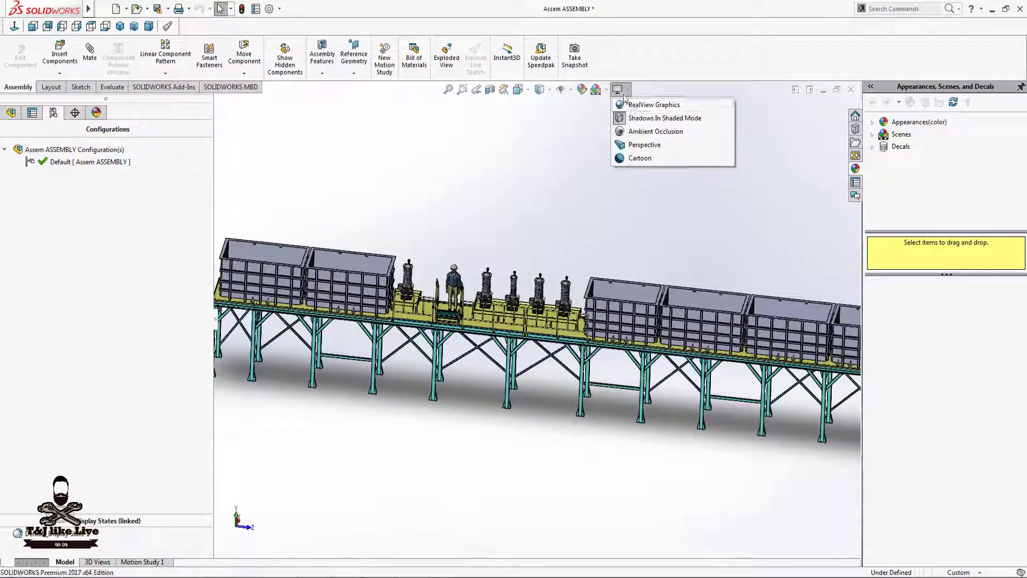
left_click(632, 106)
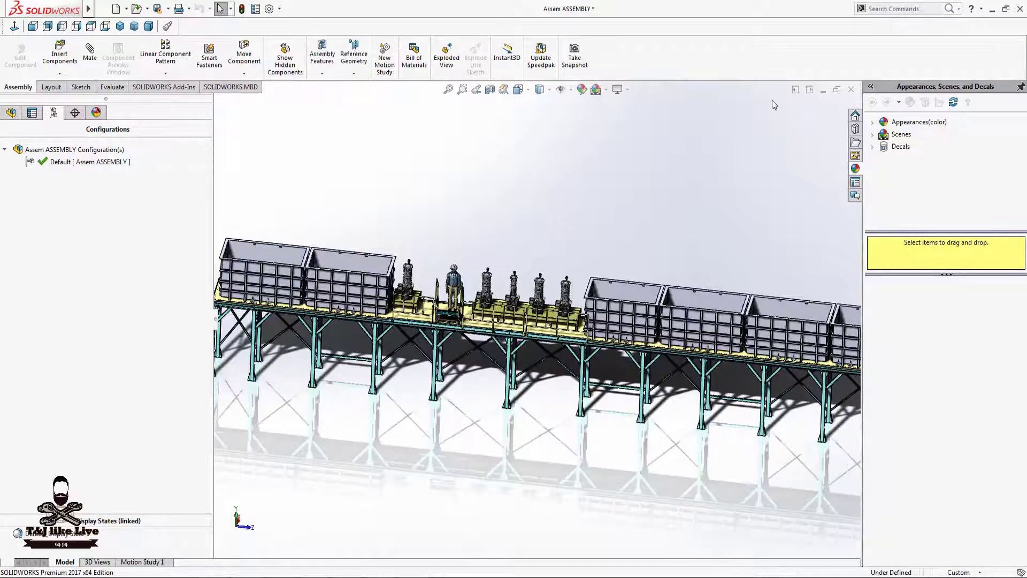
left_click(148, 27)
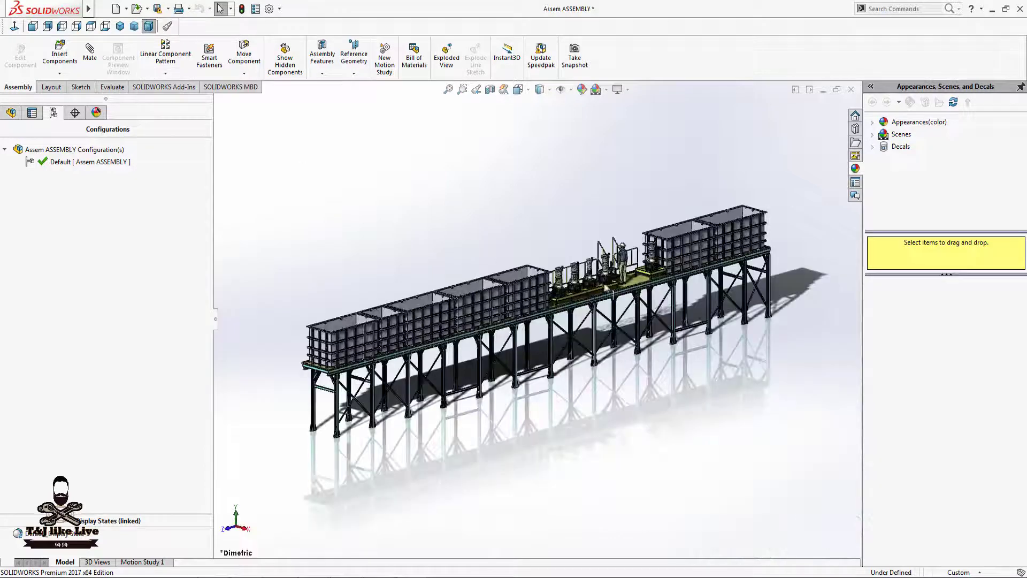